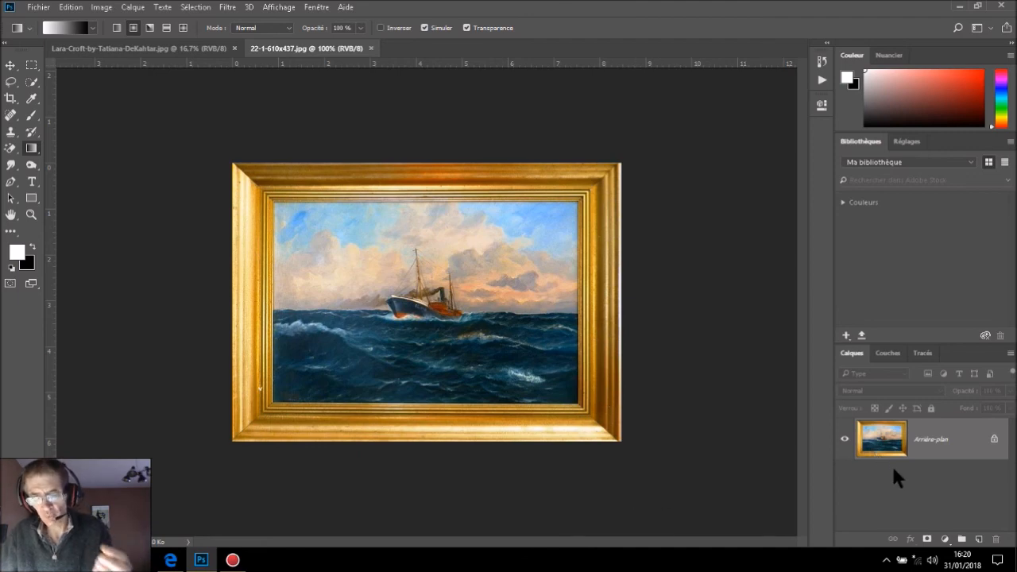
- Add a Teinte/Saturation adjustment layer over the framed painting with Saturation set to -100
{"action": "left_click", "coordinate": [945, 539]}
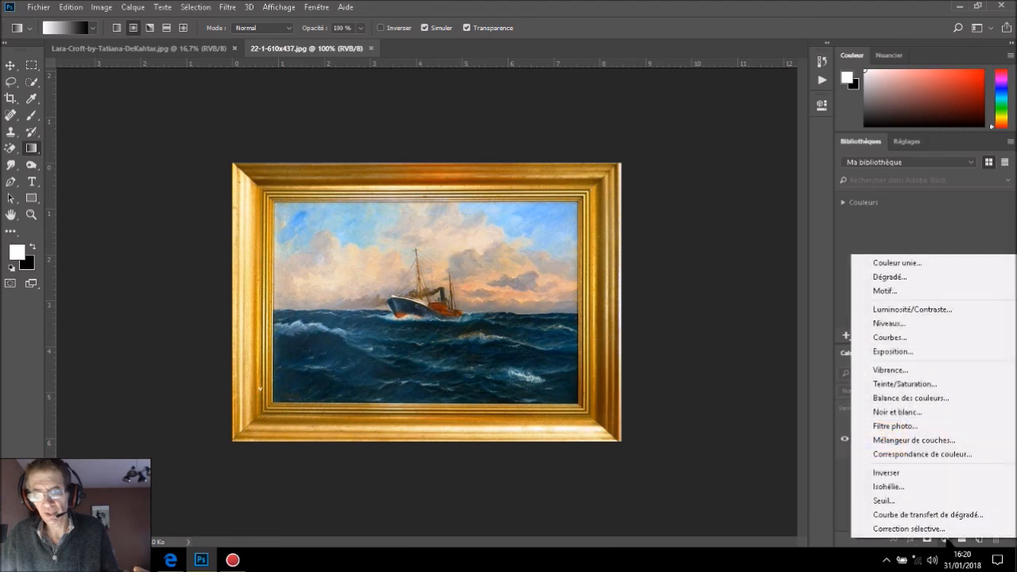
{"action": "left_click", "coordinate": [954, 378]}
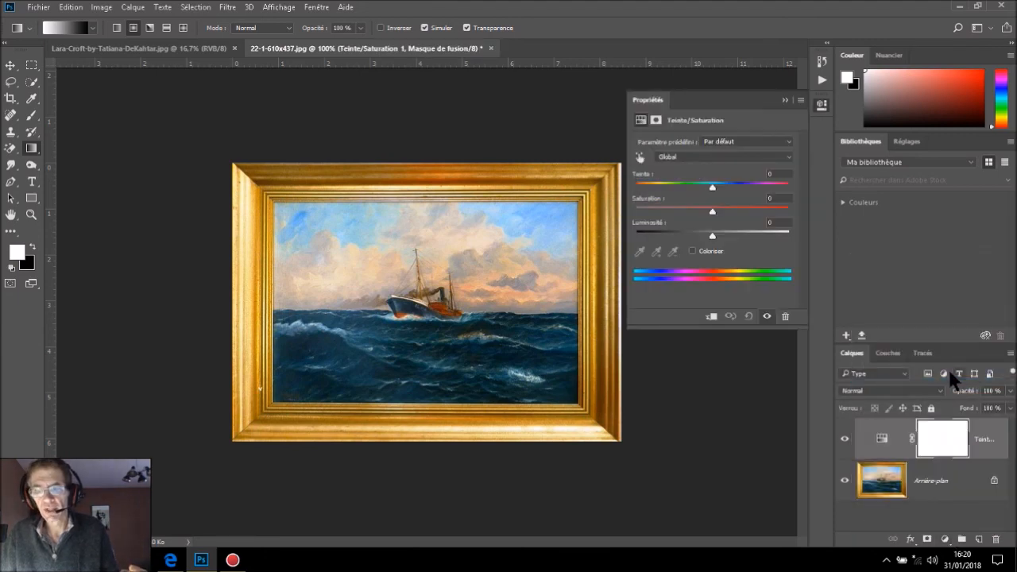
{"action": "left_click_drag", "start_coordinate": [709, 211], "coordinate": [626, 207]}
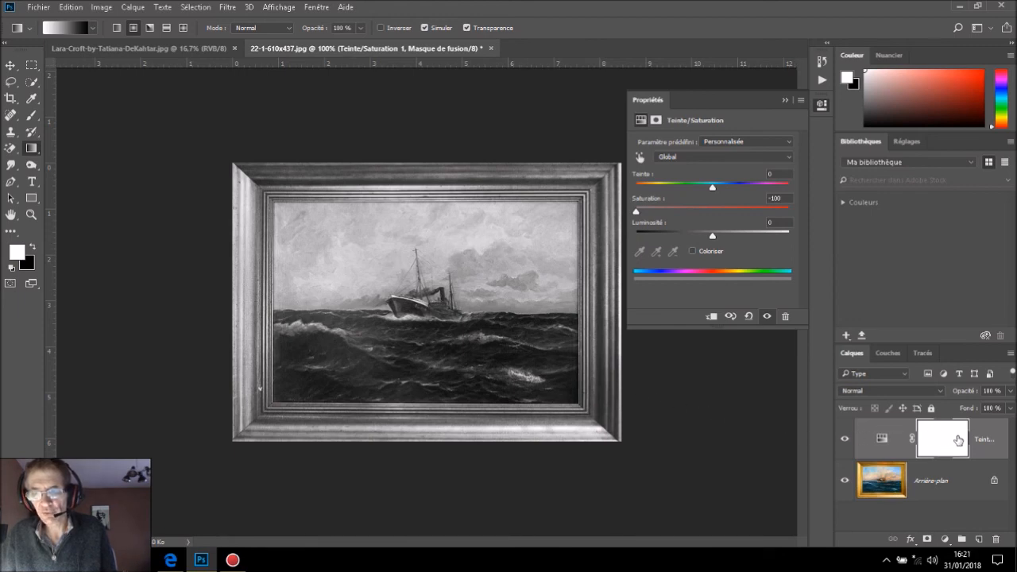
{"action": "left_click", "coordinate": [821, 106]}
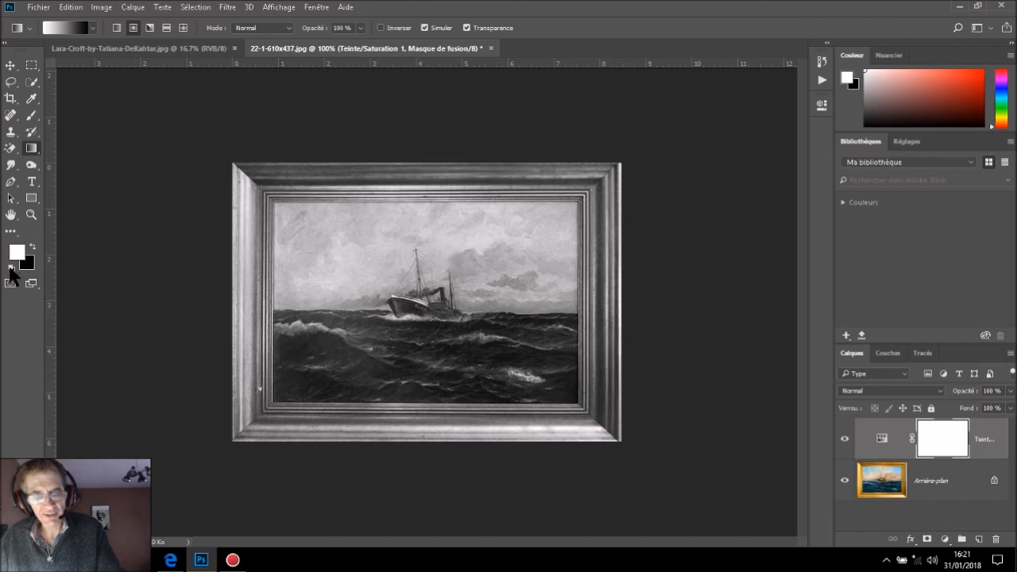
- Paint black over the frame and painting on the Teinte/Saturation mask with the Brush, and fill the whole mask with black
{"action": "left_click", "coordinate": [31, 248]}
{"action": "left_click", "coordinate": [32, 248]}
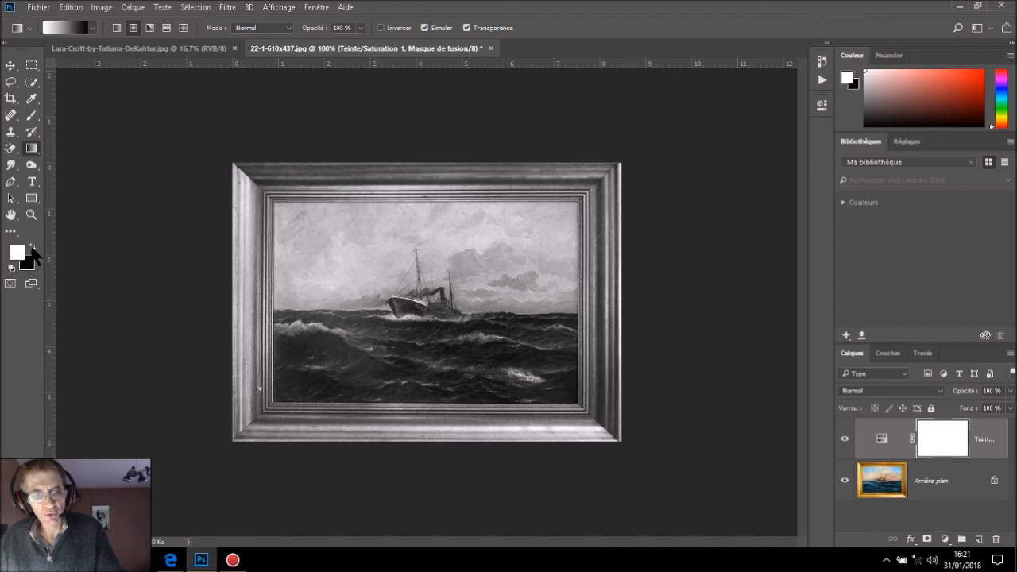
{"action": "left_click", "coordinate": [32, 248]}
{"action": "left_click", "coordinate": [33, 248]}
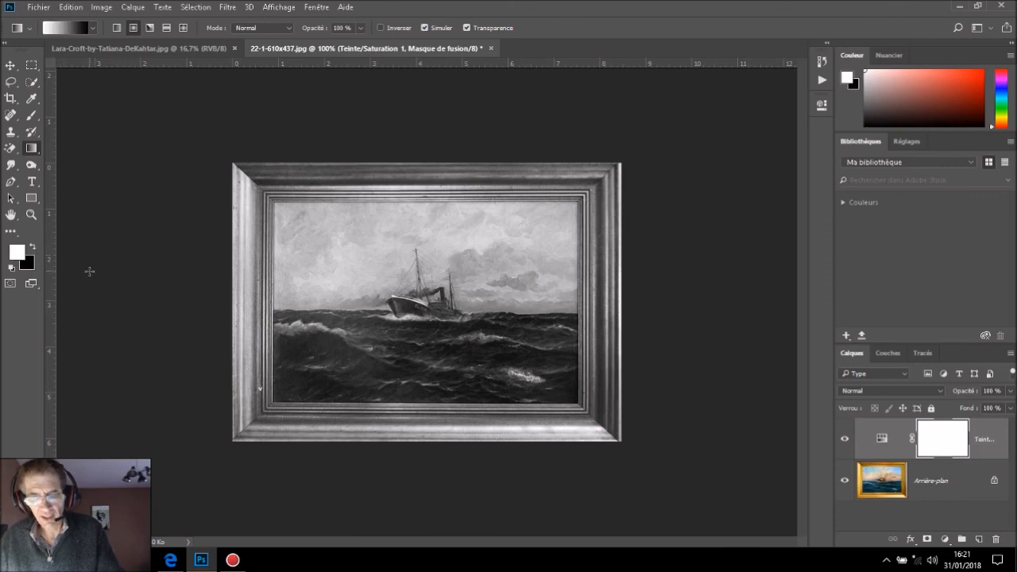
{"action": "key", "text": "x"}
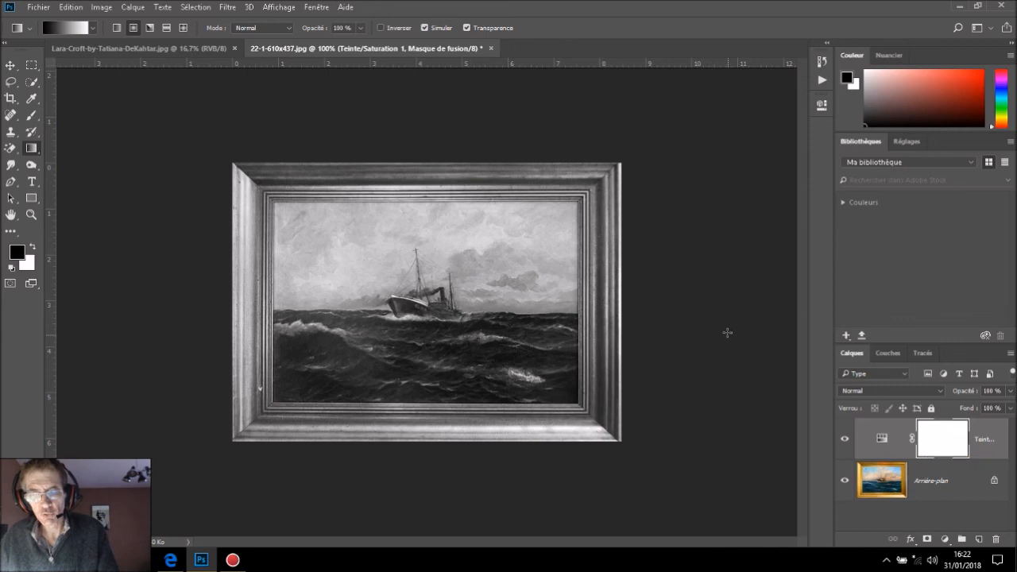
{"action": "left_click", "coordinate": [32, 115]}
{"action": "left_click", "coordinate": [79, 117]}
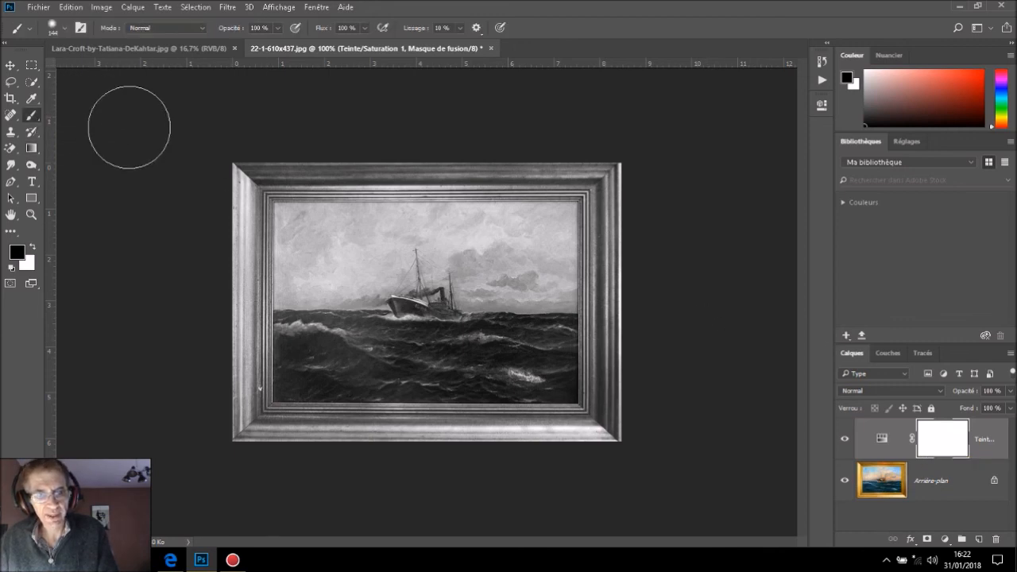
{"action": "mouse_move", "coordinate": [235, 159]}
{"action": "left_mouse_down"}
{"action": "mouse_move", "coordinate": [585, 180]}
{"action": "mouse_move", "coordinate": [617, 231]}
{"action": "mouse_move", "coordinate": [626, 421]}
{"action": "mouse_move", "coordinate": [565, 438]}
{"action": "mouse_move", "coordinate": [262, 439]}
{"action": "mouse_move", "coordinate": [239, 394]}
{"action": "mouse_move", "coordinate": [237, 181]}
{"action": "left_mouse_up"}
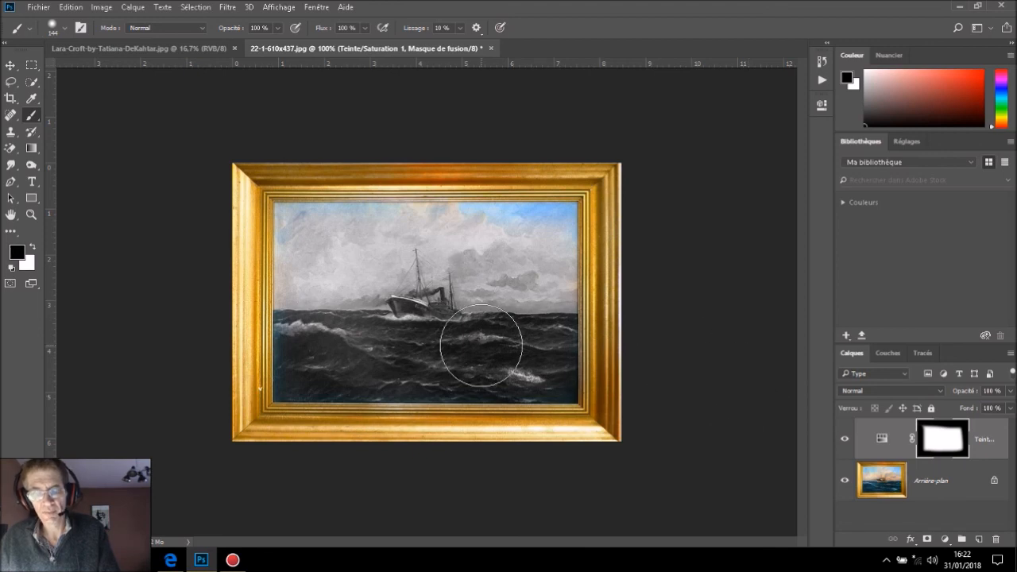
{"action": "mouse_move", "coordinate": [597, 224]}
{"action": "left_mouse_down"}
{"action": "mouse_move", "coordinate": [336, 218]}
{"action": "mouse_move", "coordinate": [540, 253]}
{"action": "mouse_move", "coordinate": [334, 301]}
{"action": "mouse_move", "coordinate": [549, 333]}
{"action": "mouse_move", "coordinate": [310, 379]}
{"action": "mouse_move", "coordinate": [572, 397]}
{"action": "left_mouse_up"}
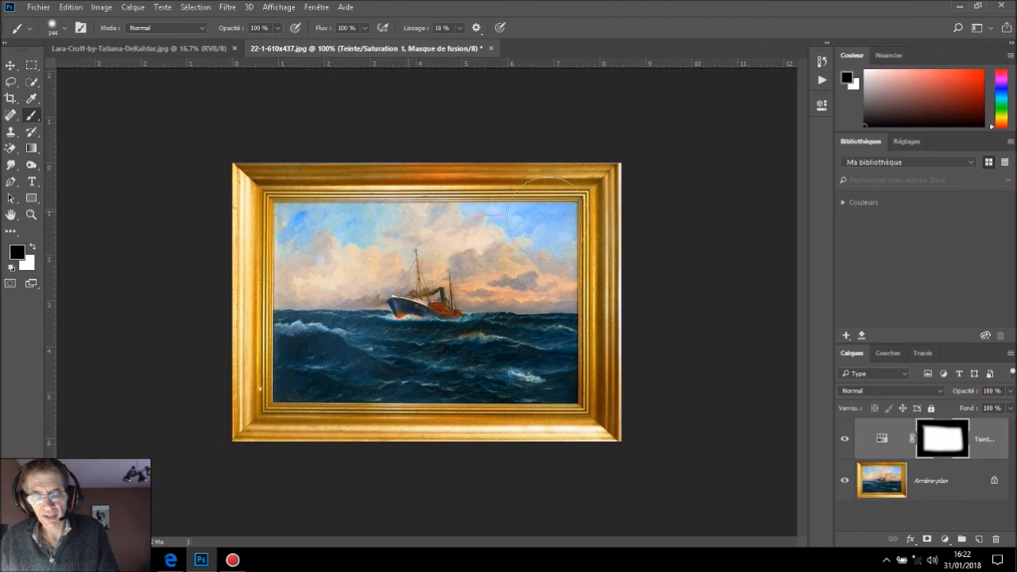
{"action": "key", "text": "alt+BackSpace"}
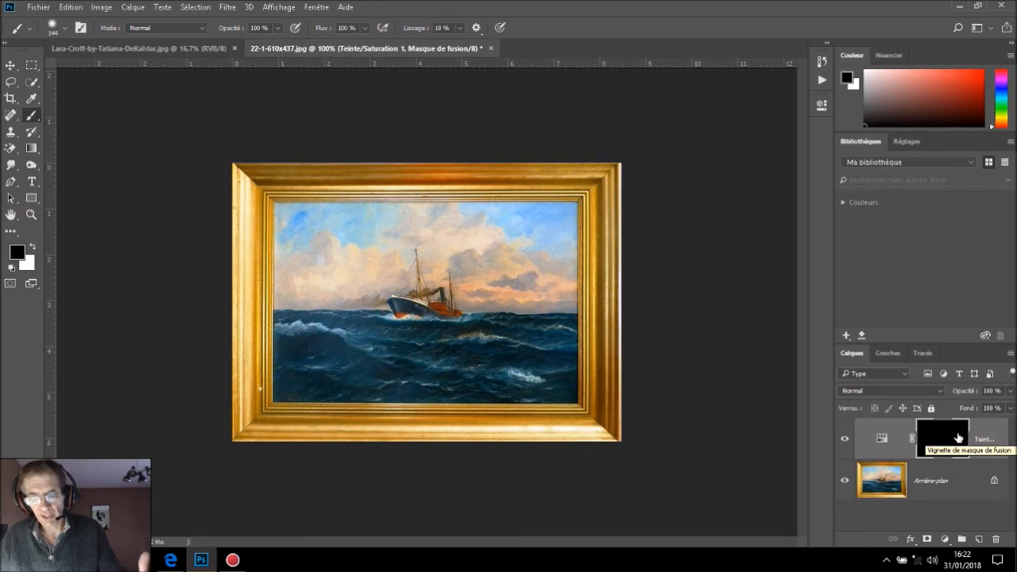
- Add a Courbes adjustment layer with a contrast curve through input 96, output 24 and input 175, output 191
{"action": "left_click", "coordinate": [945, 539]}
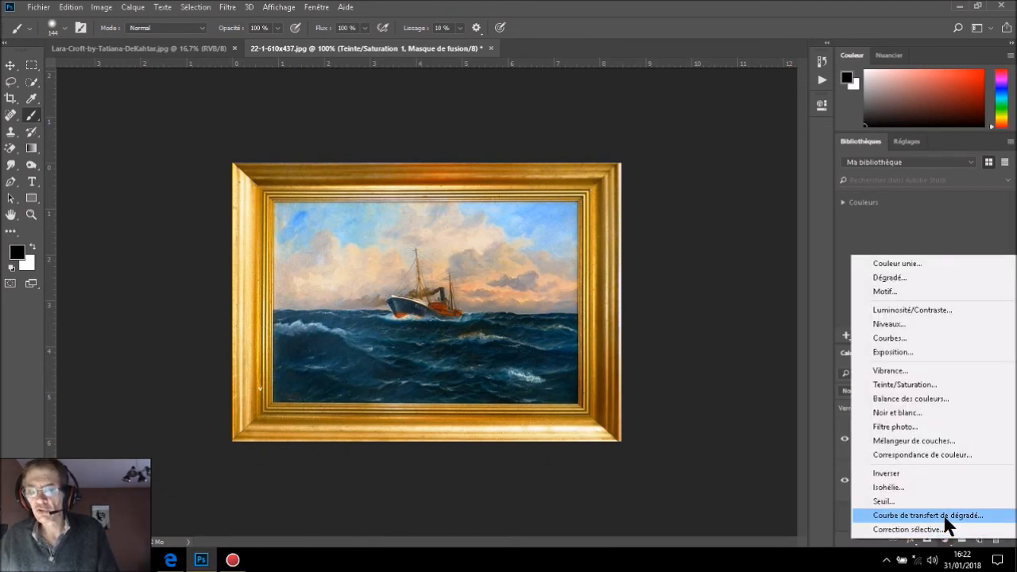
{"action": "left_click", "coordinate": [944, 338]}
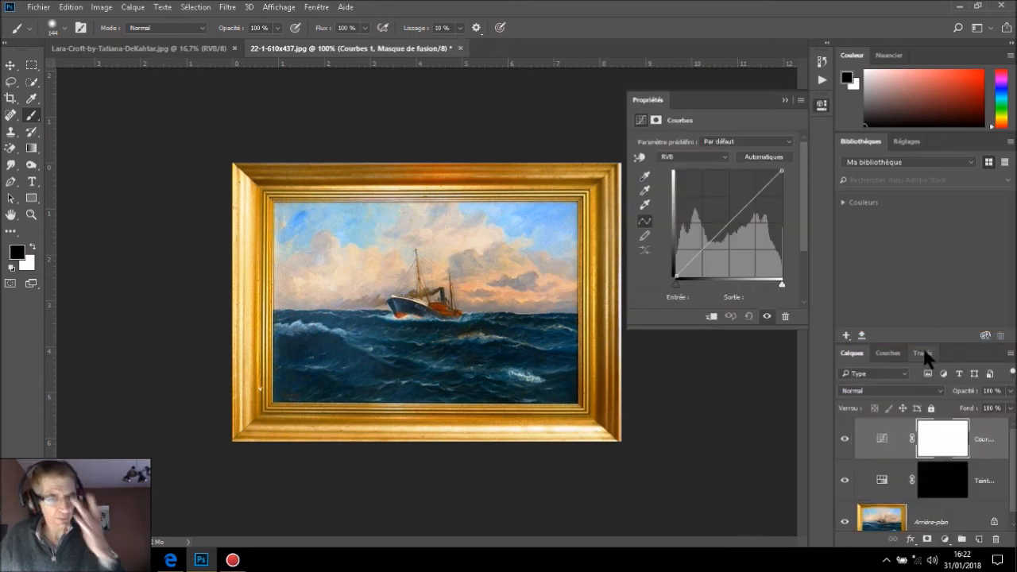
{"action": "left_click", "coordinate": [698, 253]}
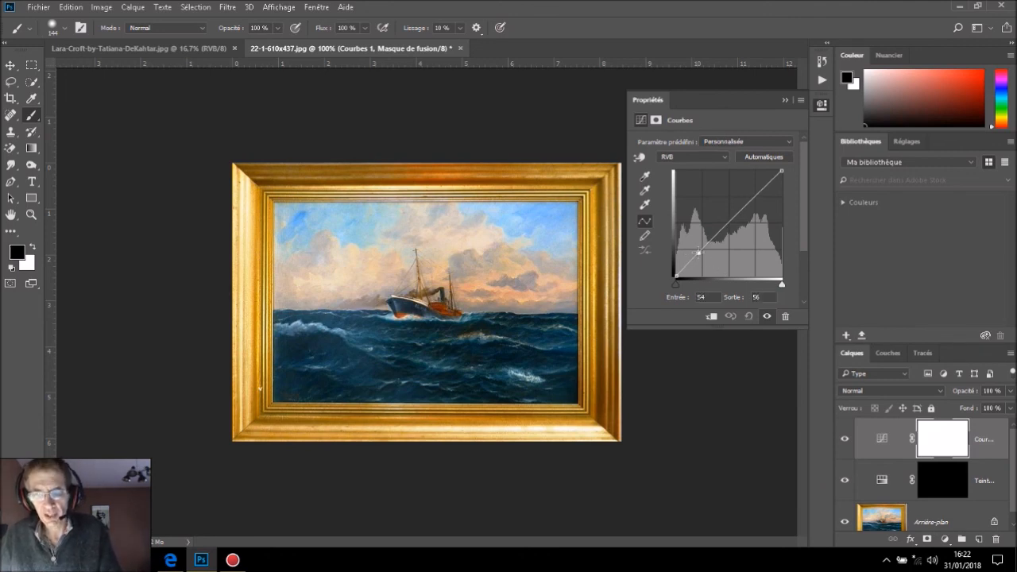
{"action": "left_click_drag", "start_coordinate": [698, 252], "coordinate": [715, 266]}
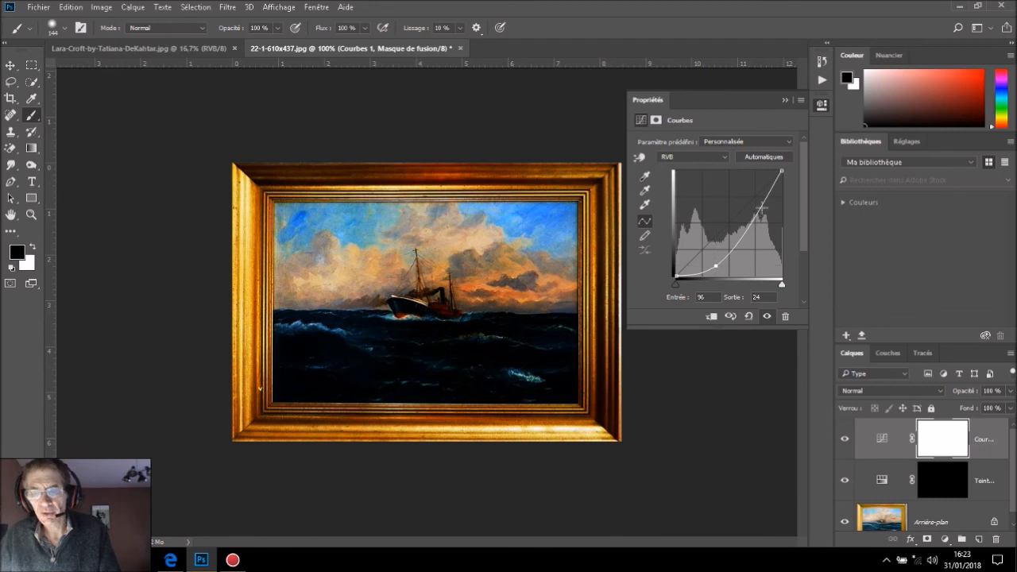
{"action": "left_click", "coordinate": [761, 207]}
{"action": "left_click_drag", "start_coordinate": [761, 207], "coordinate": [748, 196]}
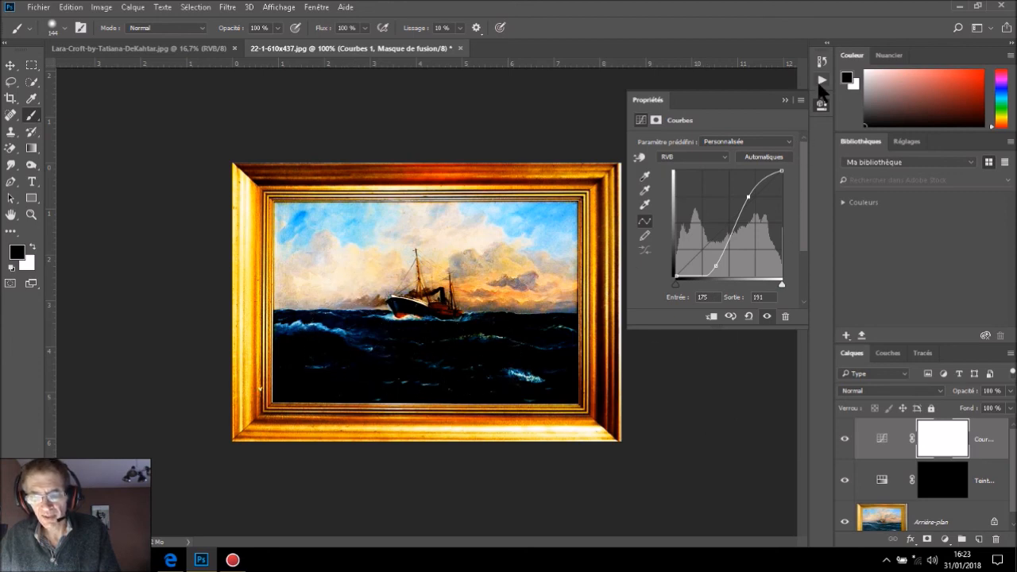
- Cover the Courbes layer's mask entirely with black to hide the contrast adjustment
{"action": "left_click", "coordinate": [821, 80]}
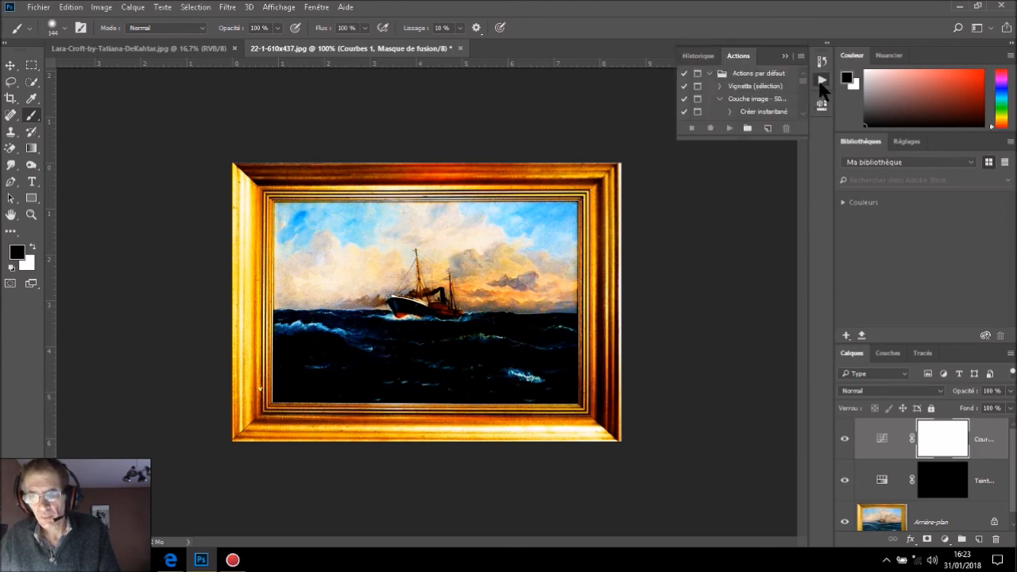
{"action": "left_click", "coordinate": [821, 80]}
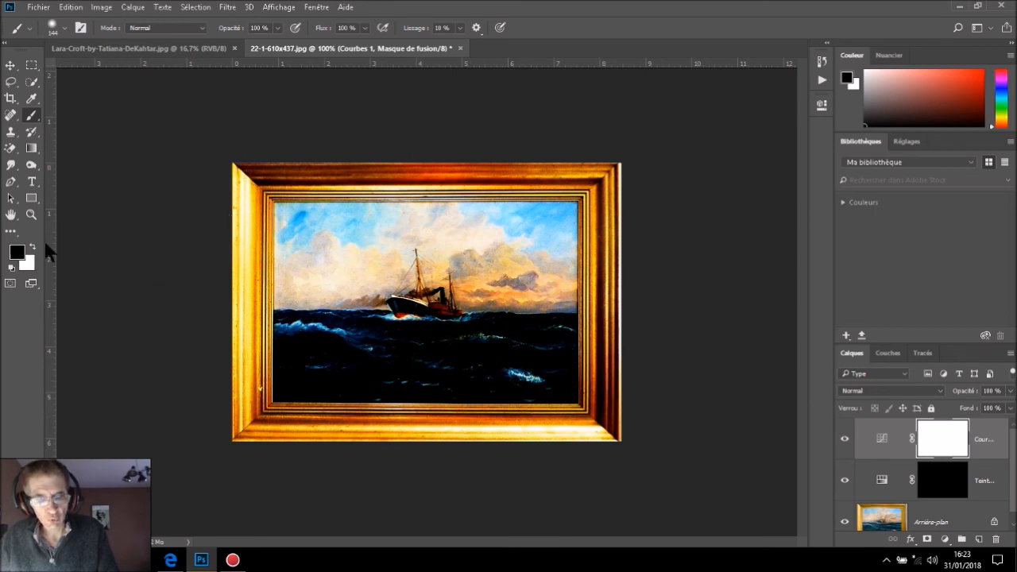
{"action": "mouse_move", "coordinate": [259, 177]}
{"action": "left_mouse_down"}
{"action": "mouse_move", "coordinate": [601, 187]}
{"action": "mouse_move", "coordinate": [600, 412]}
{"action": "mouse_move", "coordinate": [525, 430]}
{"action": "mouse_move", "coordinate": [279, 433]}
{"action": "mouse_move", "coordinate": [252, 424]}
{"action": "mouse_move", "coordinate": [273, 244]}
{"action": "mouse_move", "coordinate": [360, 225]}
{"action": "mouse_move", "coordinate": [480, 224]}
{"action": "mouse_move", "coordinate": [565, 260]}
{"action": "mouse_move", "coordinate": [310, 304]}
{"action": "mouse_move", "coordinate": [506, 306]}
{"action": "mouse_move", "coordinate": [589, 337]}
{"action": "mouse_move", "coordinate": [298, 343]}
{"action": "mouse_move", "coordinate": [298, 380]}
{"action": "mouse_move", "coordinate": [528, 365]}
{"action": "mouse_move", "coordinate": [568, 375]}
{"action": "mouse_move", "coordinate": [289, 422]}
{"action": "mouse_move", "coordinate": [623, 399]}
{"action": "mouse_move", "coordinate": [664, 348]}
{"action": "mouse_move", "coordinate": [633, 231]}
{"action": "mouse_move", "coordinate": [344, 178]}
{"action": "mouse_move", "coordinate": [245, 327]}
{"action": "left_mouse_up"}
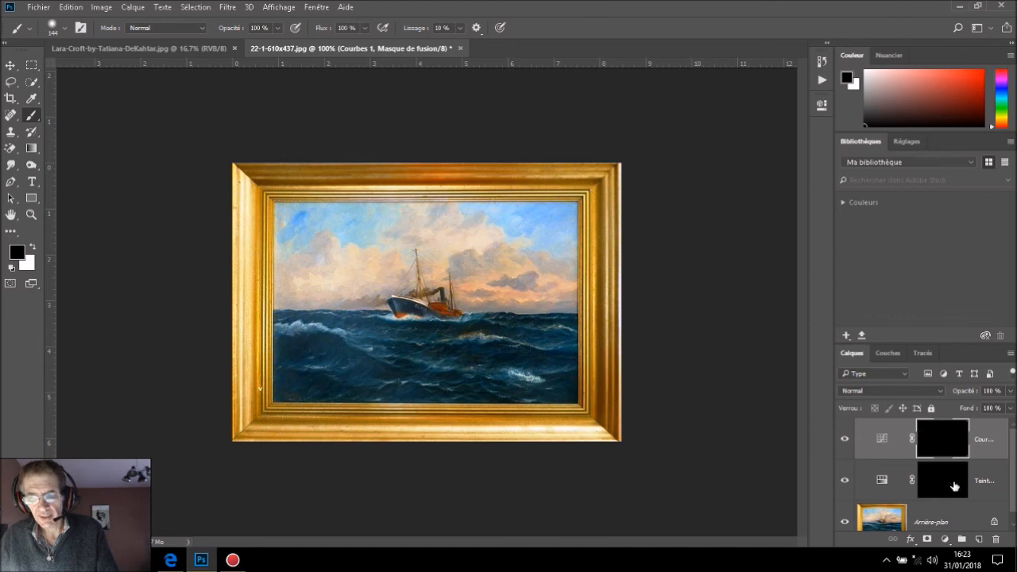
- Create a new layer above the Courbes layer and fill it with the blue colour 0033ff at 100% opacity
{"action": "left_click", "coordinate": [979, 540]}
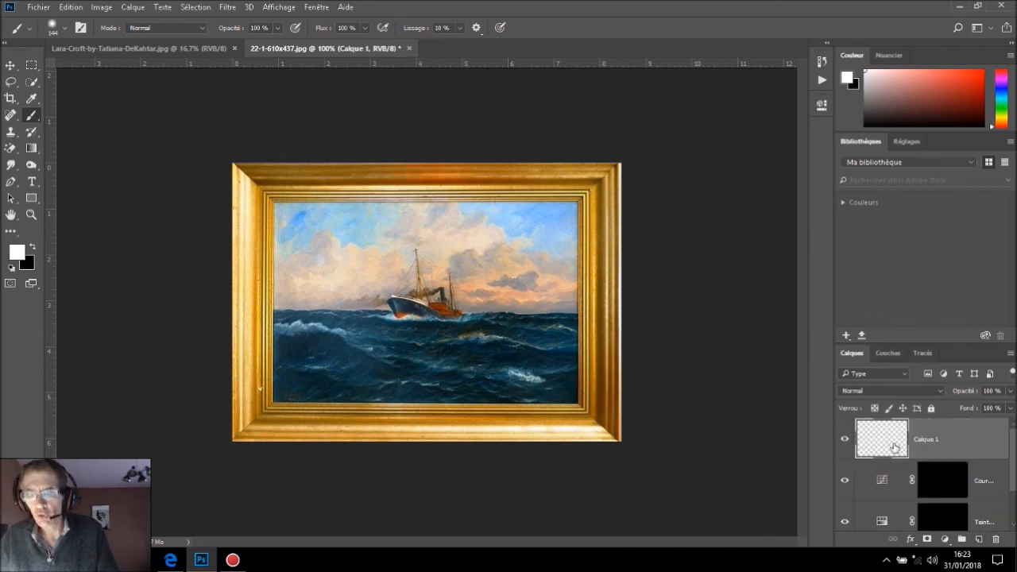
{"action": "left_click", "coordinate": [71, 7]}
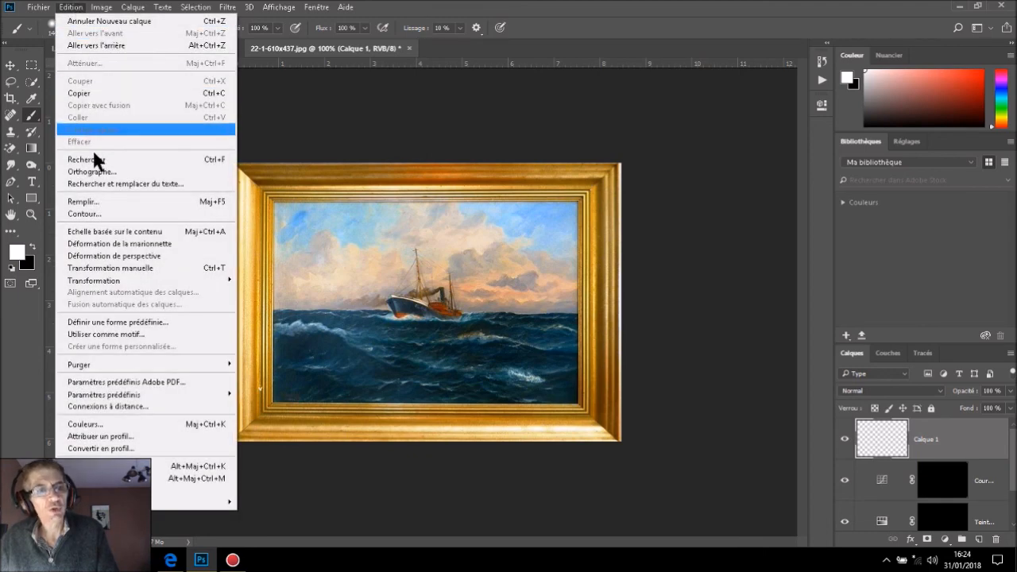
{"action": "left_click", "coordinate": [92, 201]}
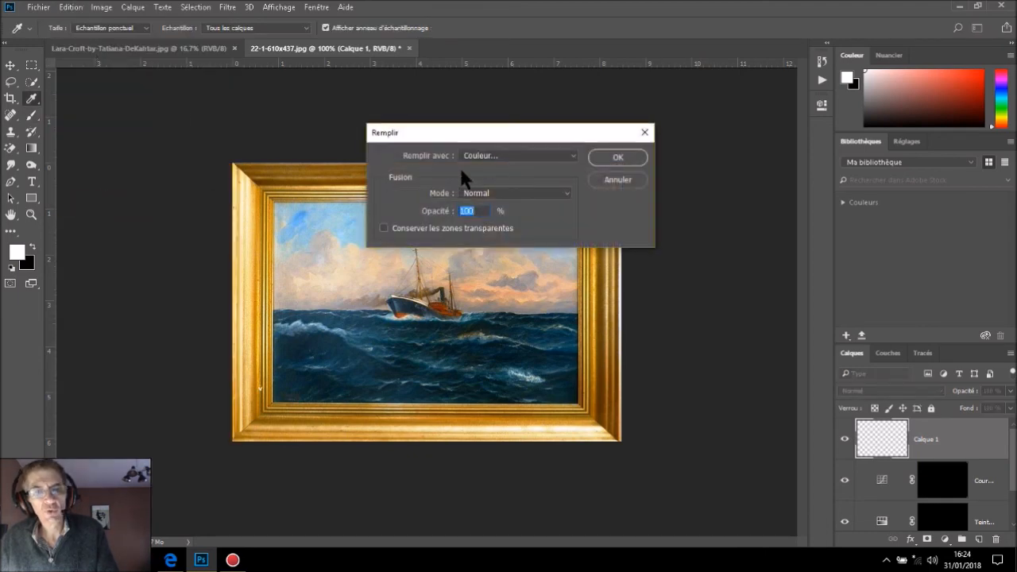
{"action": "left_click", "coordinate": [573, 157]}
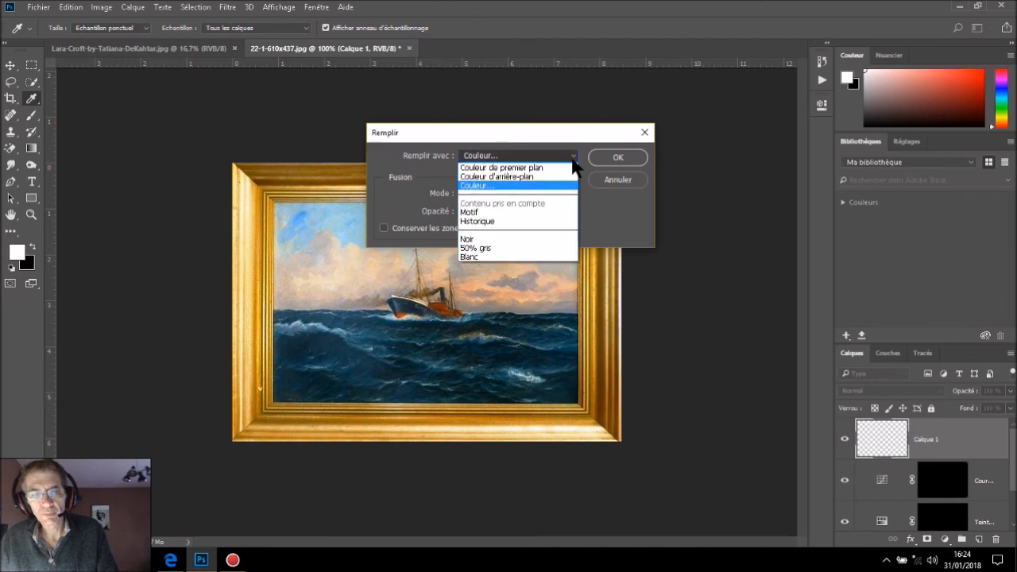
{"action": "left_click", "coordinate": [524, 185]}
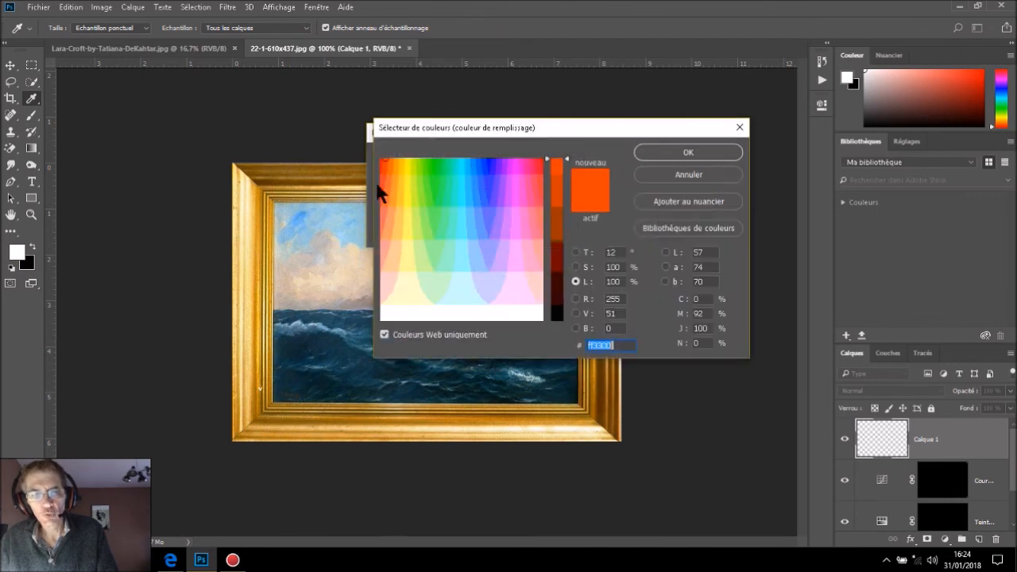
{"action": "type", "text": "0033ff"}
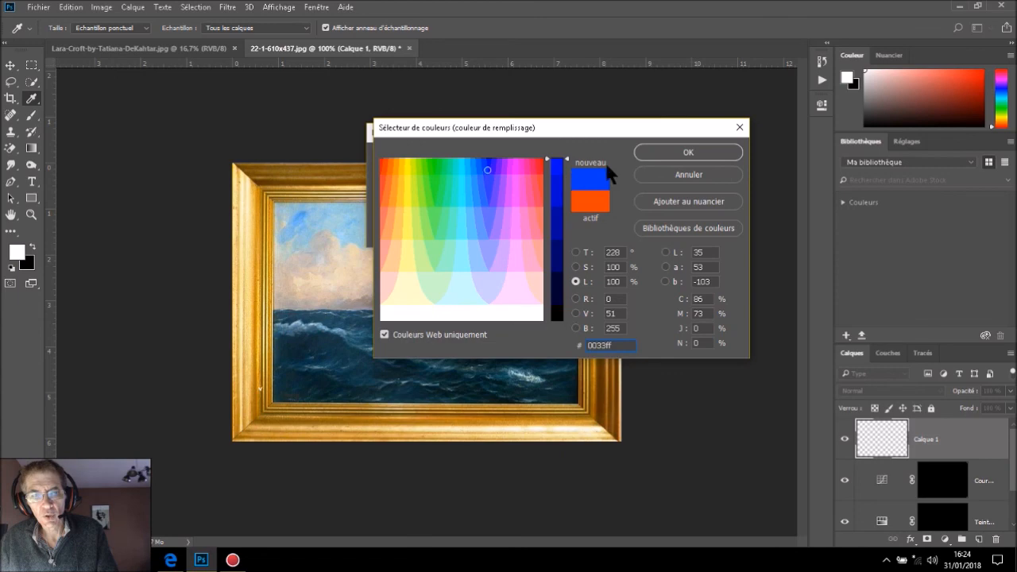
{"action": "left_click", "coordinate": [674, 154]}
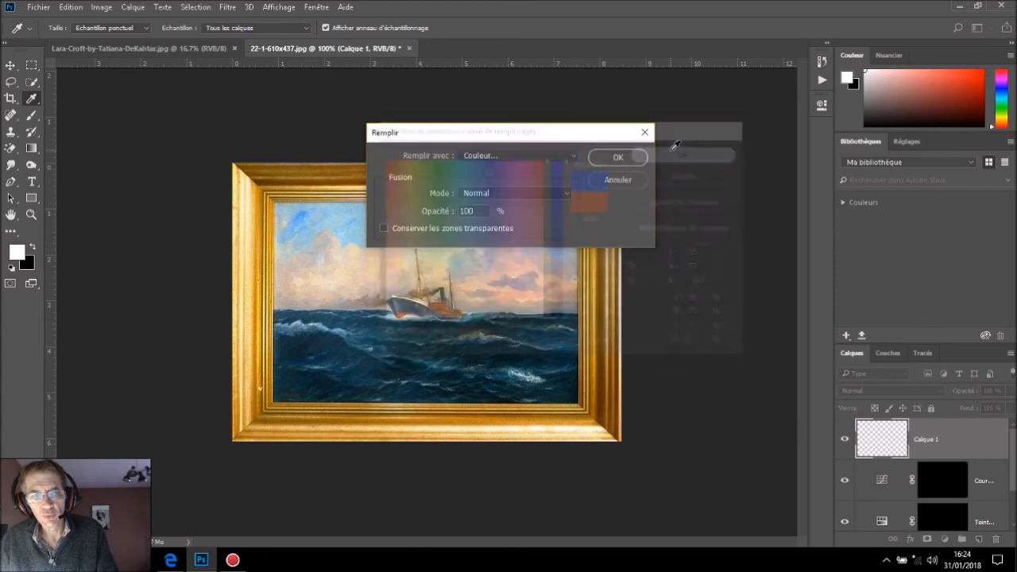
{"action": "left_click", "coordinate": [619, 159]}
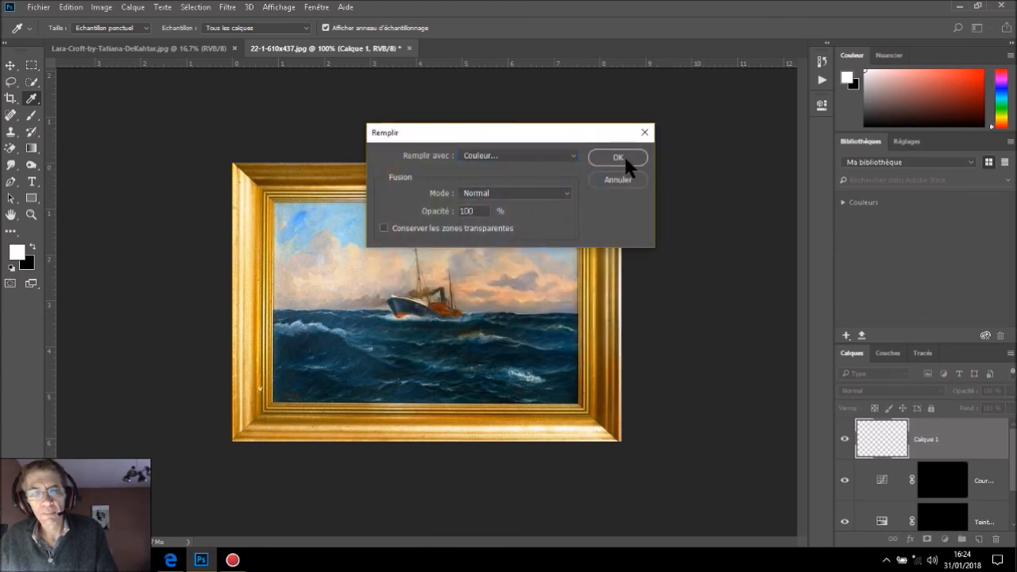
{"action": "key", "text": "b"}
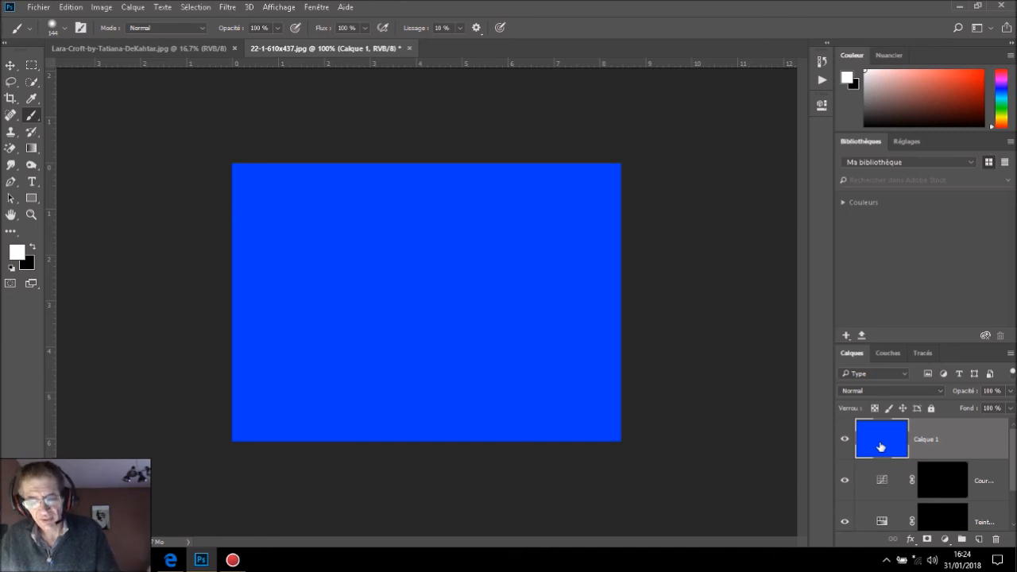
- Set the blue layer's blend mode to Superposition, comparing it with Produit, and add a white layer mask
{"action": "left_click", "coordinate": [891, 390]}
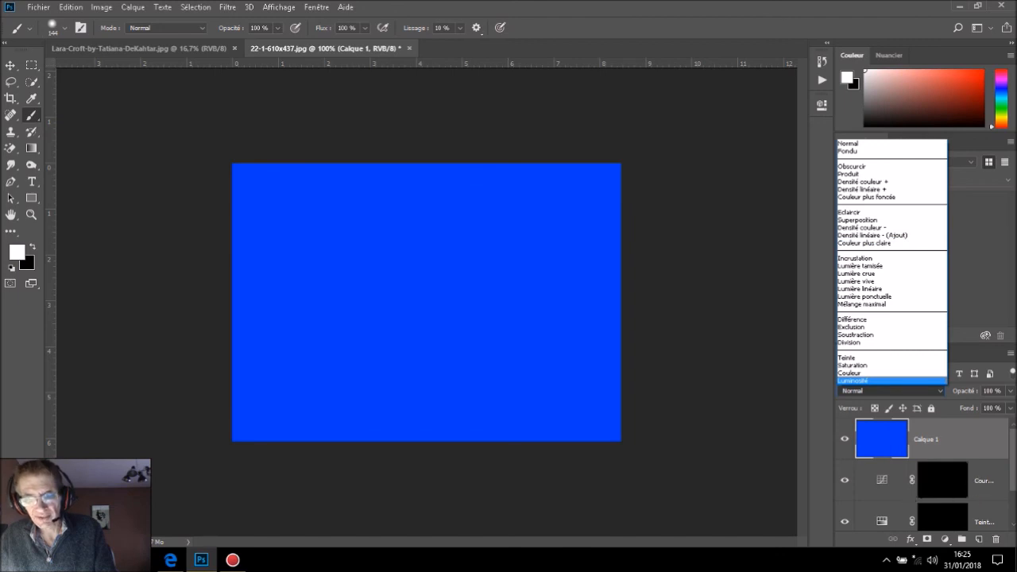
{"action": "left_click", "coordinate": [882, 221]}
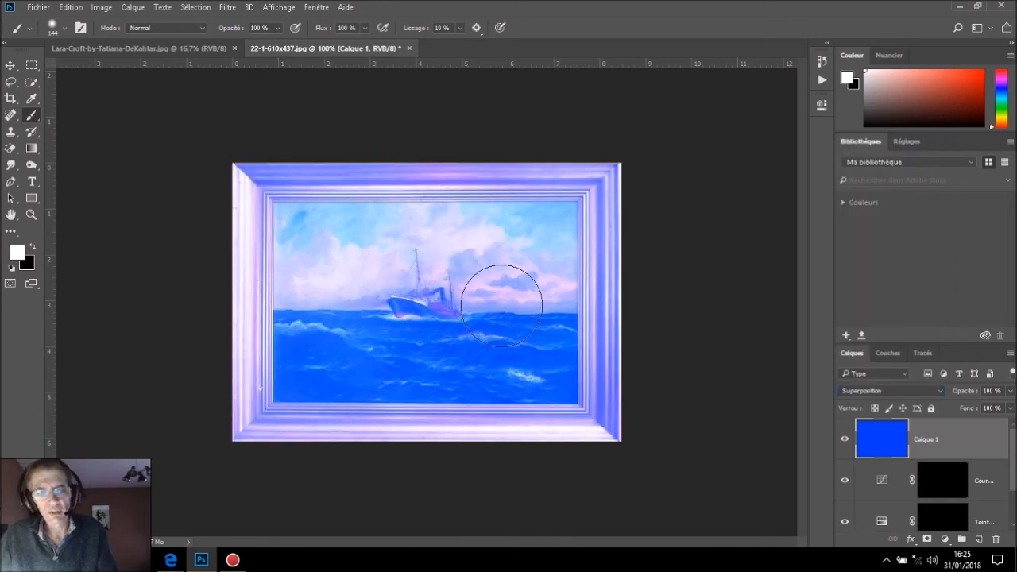
{"action": "left_click", "coordinate": [868, 392]}
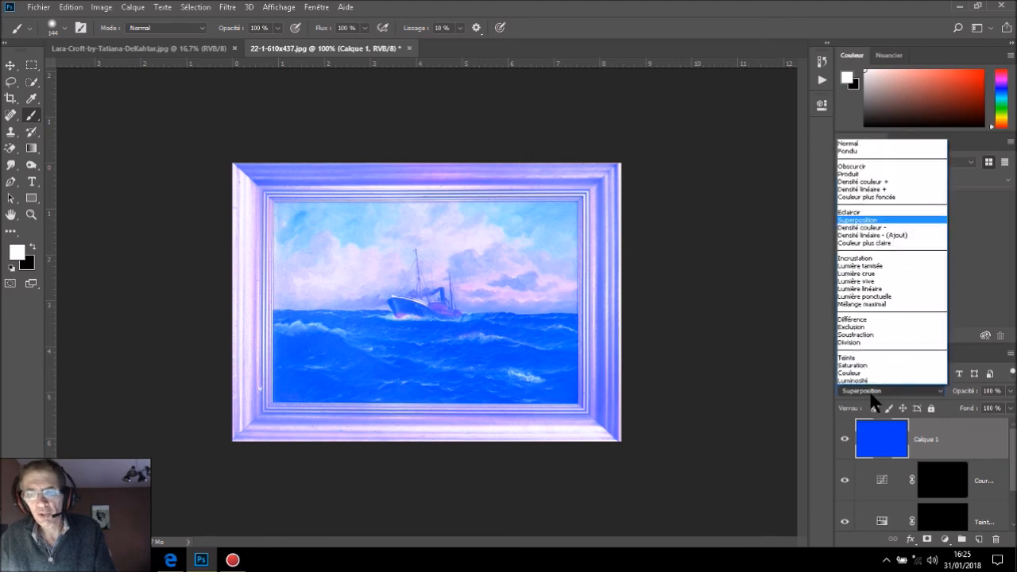
{"action": "left_click", "coordinate": [876, 173]}
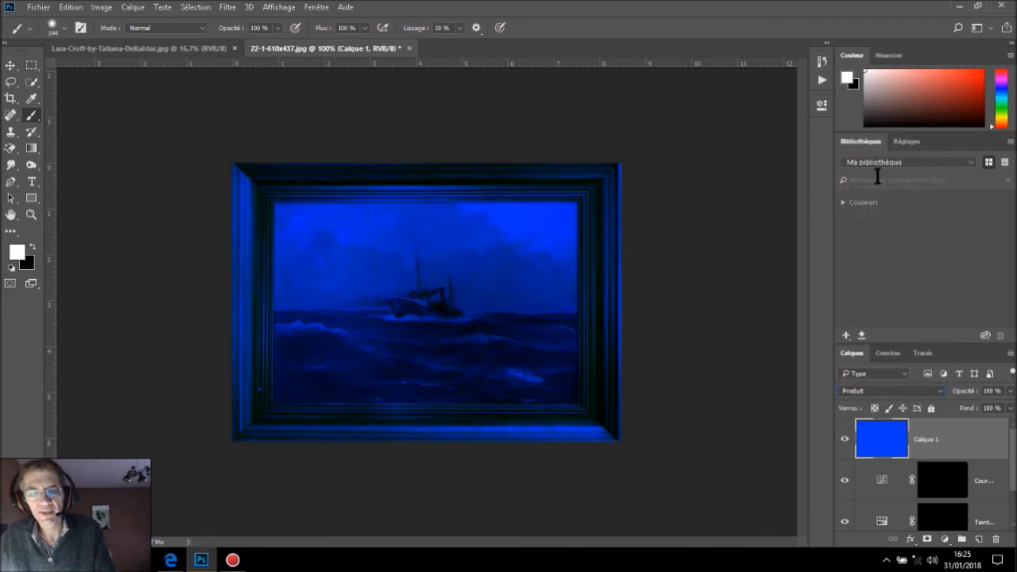
{"action": "left_click", "coordinate": [873, 392]}
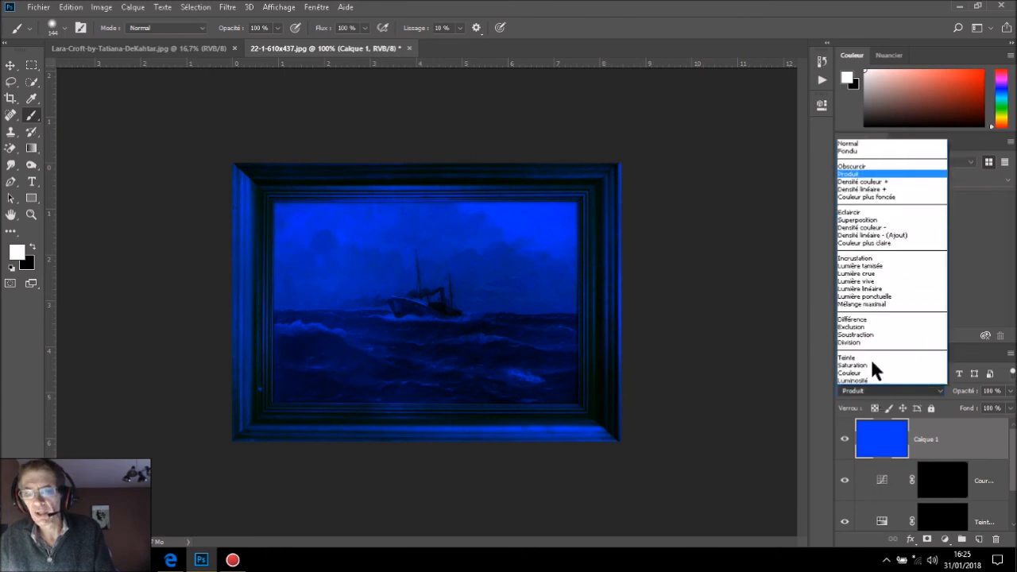
{"action": "left_click", "coordinate": [874, 221]}
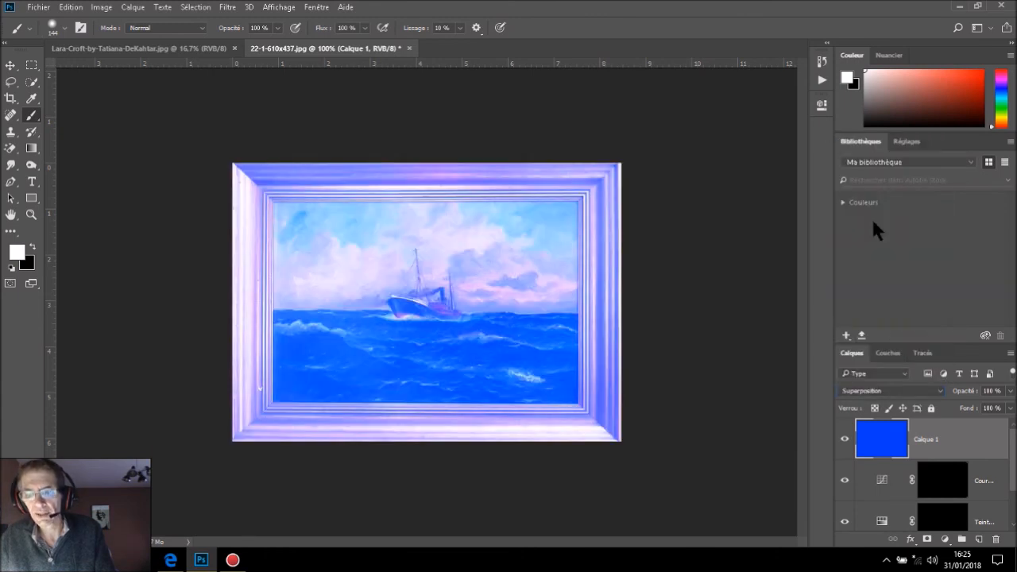
{"action": "left_click", "coordinate": [927, 540]}
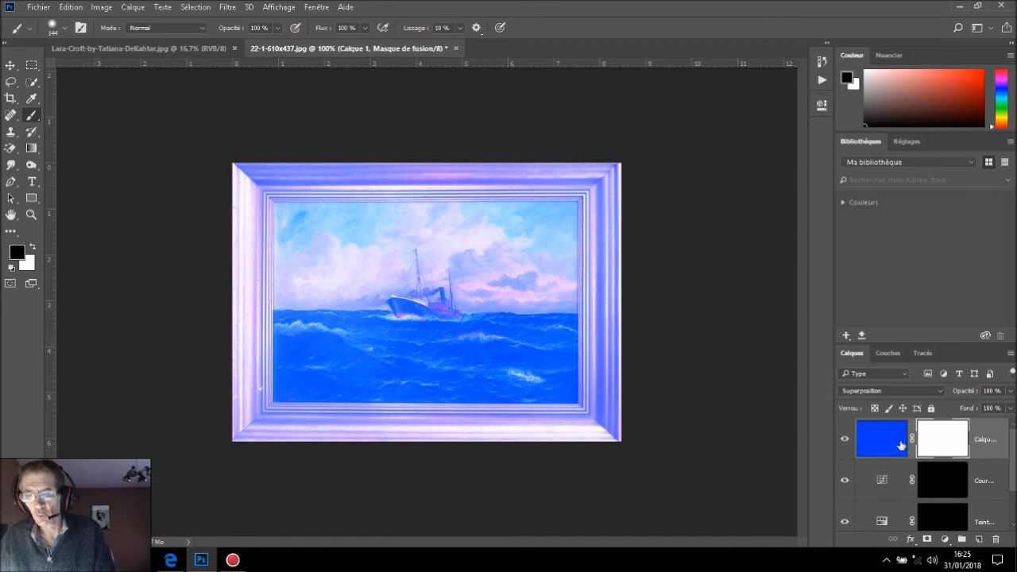
- Paint the blue layer's mask entirely black with the Brush to hide the blue tint across the whole image
{"action": "scroll", "coordinate": [906, 445], "scroll_direction": "down", "scroll_amount": 1}
{"action": "scroll", "coordinate": [901, 447], "scroll_direction": "up", "scroll_amount": 1}
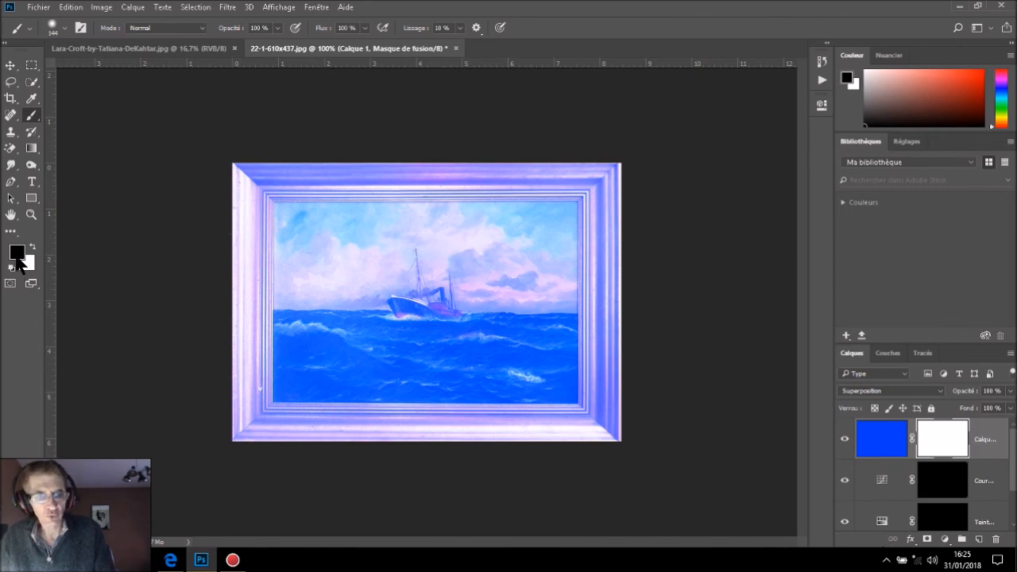
{"action": "mouse_move", "coordinate": [207, 188]}
{"action": "left_mouse_down"}
{"action": "mouse_move", "coordinate": [354, 196]}
{"action": "mouse_move", "coordinate": [612, 194]}
{"action": "left_mouse_up"}
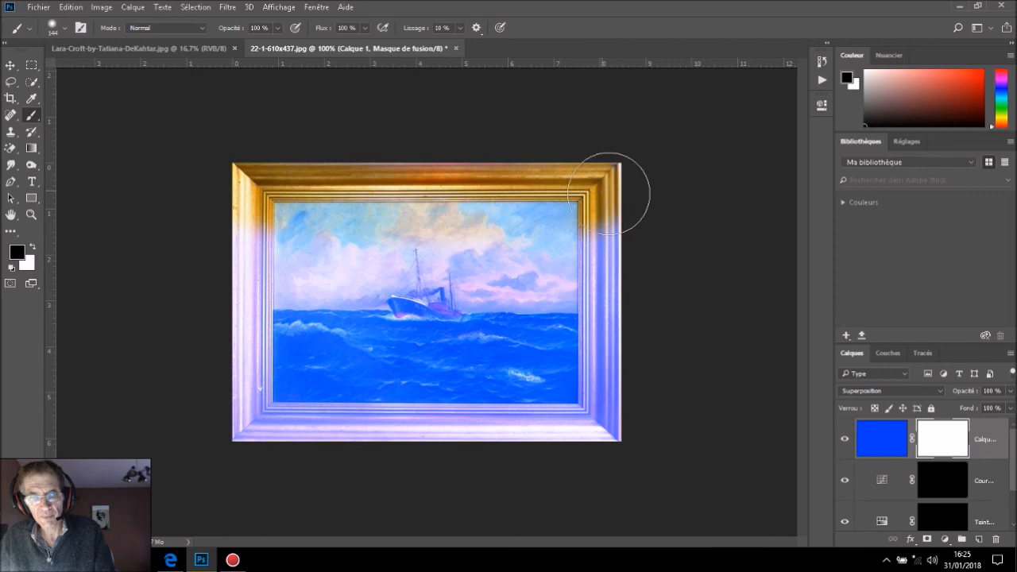
{"action": "mouse_move", "coordinate": [259, 183]}
{"action": "left_mouse_down"}
{"action": "mouse_move", "coordinate": [585, 183]}
{"action": "mouse_move", "coordinate": [580, 418]}
{"action": "mouse_move", "coordinate": [263, 432]}
{"action": "mouse_move", "coordinate": [258, 351]}
{"action": "mouse_move", "coordinate": [273, 264]}
{"action": "mouse_move", "coordinate": [283, 235]}
{"action": "mouse_move", "coordinate": [544, 230]}
{"action": "mouse_move", "coordinate": [559, 258]}
{"action": "mouse_move", "coordinate": [342, 269]}
{"action": "mouse_move", "coordinate": [575, 292]}
{"action": "mouse_move", "coordinate": [572, 348]}
{"action": "mouse_move", "coordinate": [338, 336]}
{"action": "mouse_move", "coordinate": [344, 357]}
{"action": "mouse_move", "coordinate": [577, 369]}
{"action": "mouse_move", "coordinate": [598, 429]}
{"action": "mouse_move", "coordinate": [278, 371]}
{"action": "mouse_move", "coordinate": [527, 401]}
{"action": "left_mouse_up"}
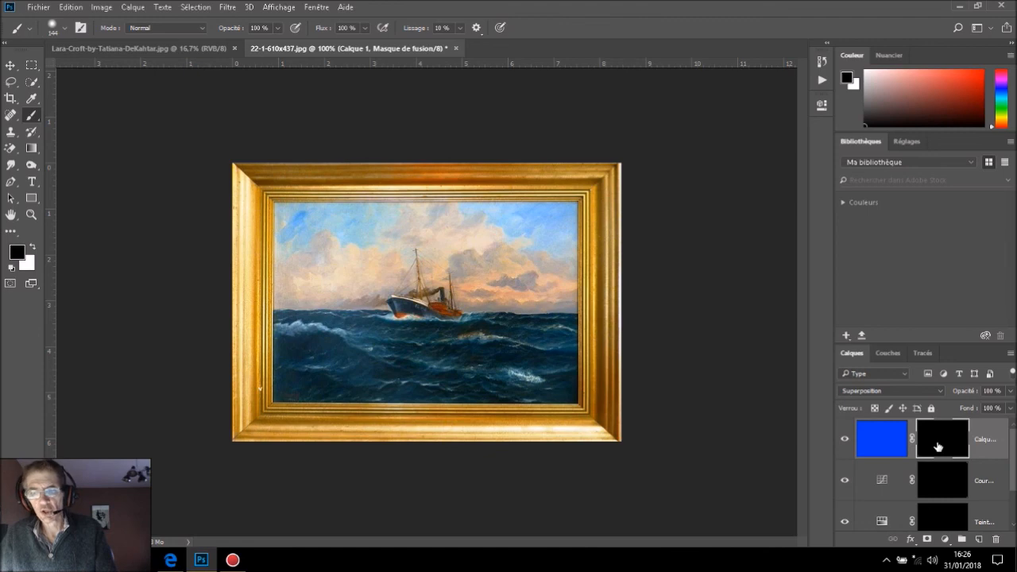
- Paint white on the Teinte/Saturation layer's mask over the seascape inside the frame, leaving the frame area black
{"action": "scroll", "coordinate": [937, 446], "scroll_direction": "down", "scroll_amount": 1}
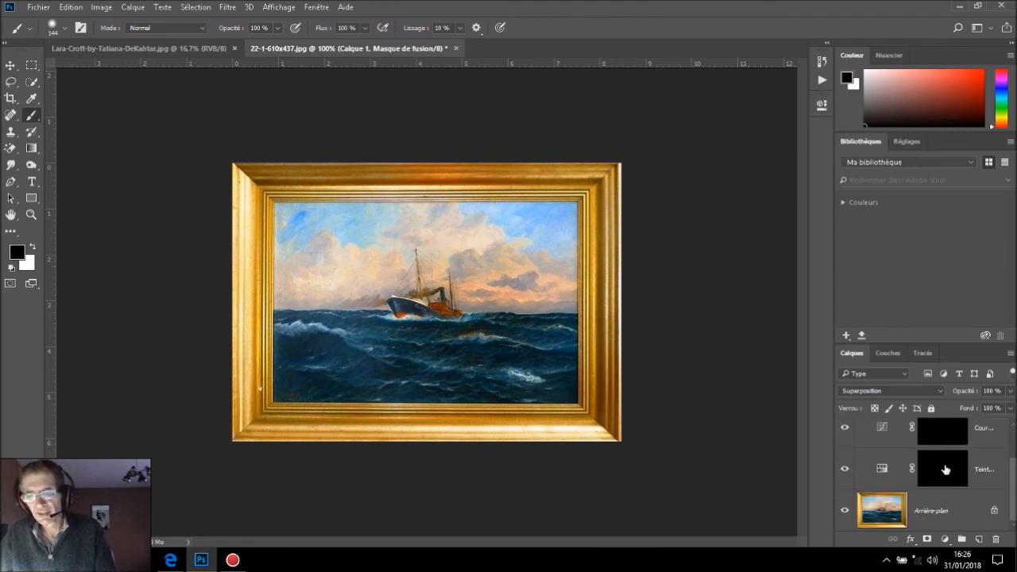
{"action": "left_click", "coordinate": [946, 469]}
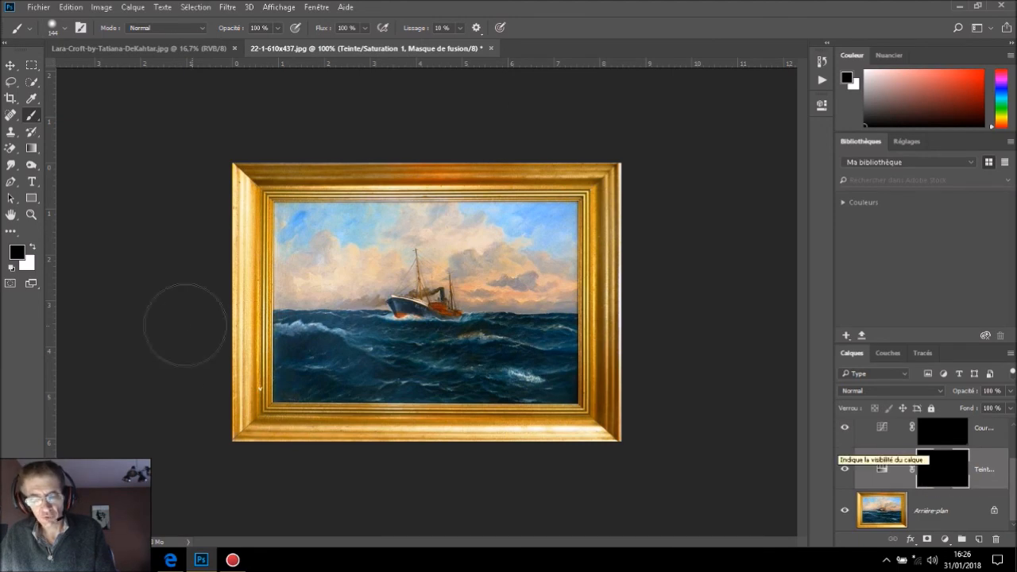
{"action": "key", "text": "x"}
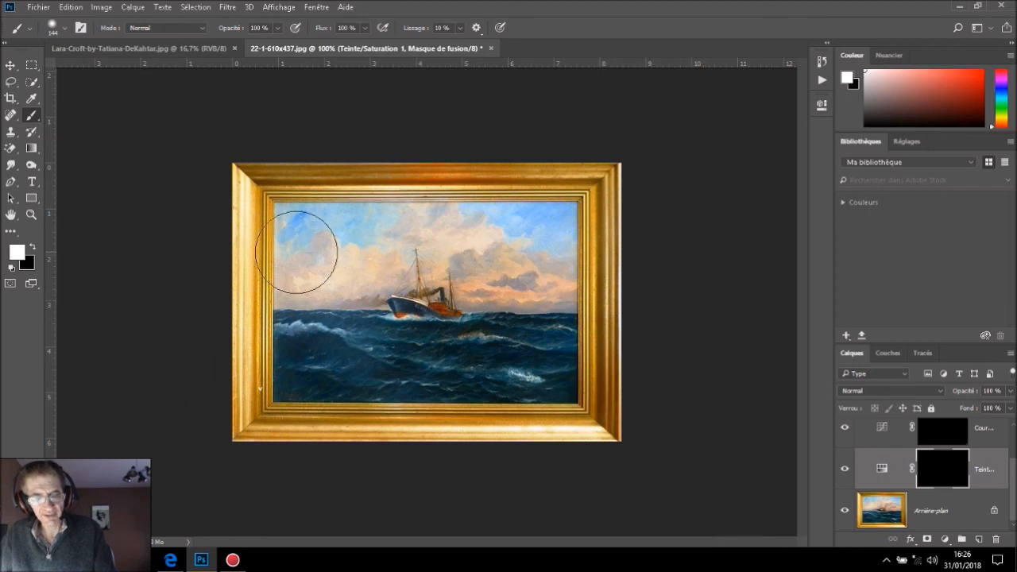
{"action": "mouse_move", "coordinate": [316, 241]}
{"action": "left_mouse_down"}
{"action": "mouse_move", "coordinate": [324, 291]}
{"action": "mouse_move", "coordinate": [359, 332]}
{"action": "mouse_move", "coordinate": [459, 322]}
{"action": "mouse_move", "coordinate": [445, 283]}
{"action": "mouse_move", "coordinate": [376, 293]}
{"action": "mouse_move", "coordinate": [422, 339]}
{"action": "mouse_move", "coordinate": [497, 335]}
{"action": "mouse_move", "coordinate": [528, 288]}
{"action": "mouse_move", "coordinate": [365, 255]}
{"action": "mouse_move", "coordinate": [485, 264]}
{"action": "mouse_move", "coordinate": [536, 247]}
{"action": "mouse_move", "coordinate": [523, 350]}
{"action": "mouse_move", "coordinate": [317, 351]}
{"action": "mouse_move", "coordinate": [476, 347]}
{"action": "mouse_move", "coordinate": [532, 360]}
{"action": "mouse_move", "coordinate": [534, 322]}
{"action": "mouse_move", "coordinate": [520, 249]}
{"action": "mouse_move", "coordinate": [339, 244]}
{"action": "mouse_move", "coordinate": [311, 359]}
{"action": "mouse_move", "coordinate": [542, 351]}
{"action": "left_mouse_up"}
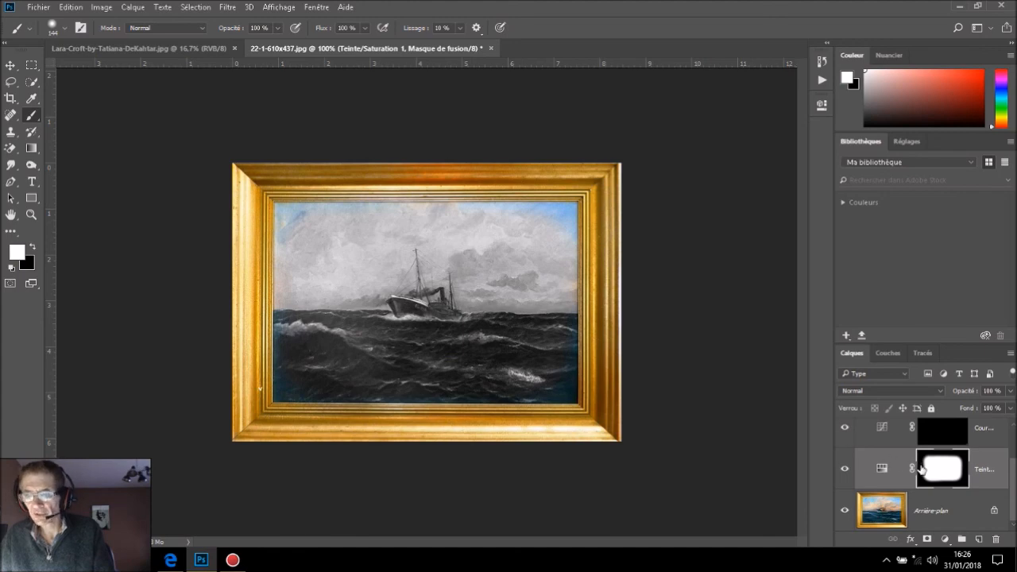
- Paint white on the blue layer's mask all around the picture frame, keeping the central seascape area black
{"action": "scroll", "coordinate": [920, 469], "scroll_direction": "up", "scroll_amount": 1}
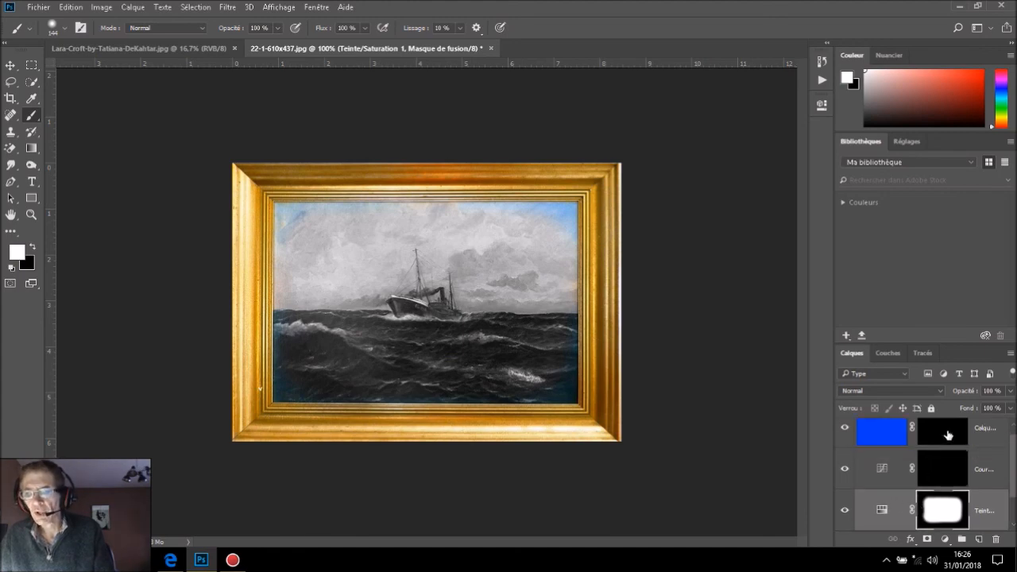
{"action": "left_click", "coordinate": [947, 434]}
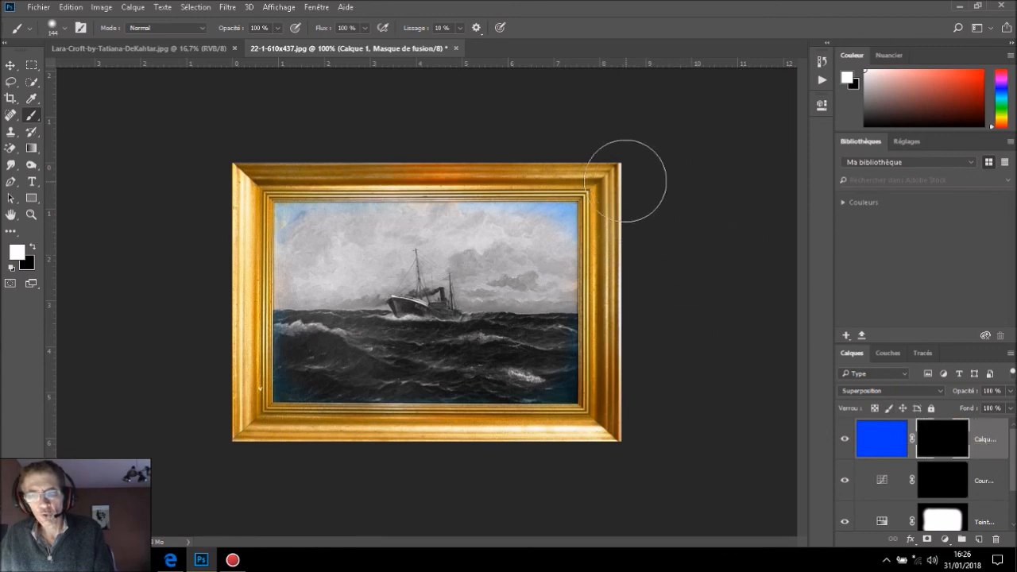
{"action": "mouse_move", "coordinate": [628, 182]}
{"action": "left_mouse_down"}
{"action": "mouse_move", "coordinate": [627, 214]}
{"action": "mouse_move", "coordinate": [619, 440]}
{"action": "mouse_move", "coordinate": [520, 452]}
{"action": "mouse_move", "coordinate": [250, 441]}
{"action": "mouse_move", "coordinate": [239, 419]}
{"action": "mouse_move", "coordinate": [234, 329]}
{"action": "mouse_move", "coordinate": [259, 173]}
{"action": "mouse_move", "coordinate": [428, 161]}
{"action": "mouse_move", "coordinate": [599, 163]}
{"action": "mouse_move", "coordinate": [627, 171]}
{"action": "left_mouse_up"}
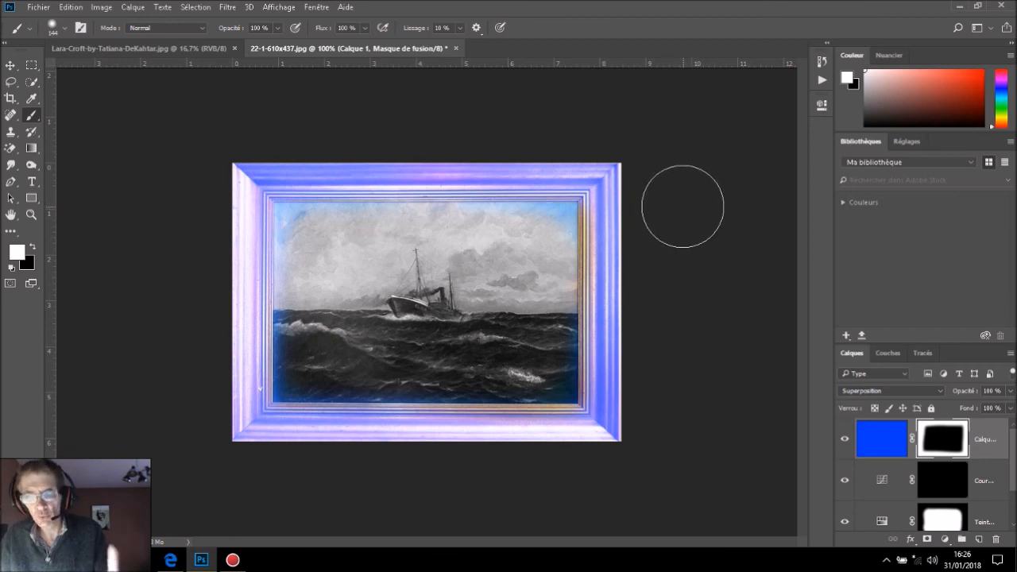
- Paint the Courbes layer's mask entirely white to apply the contrast adjustment to both the frame and the seascape
{"action": "left_click", "coordinate": [943, 487]}
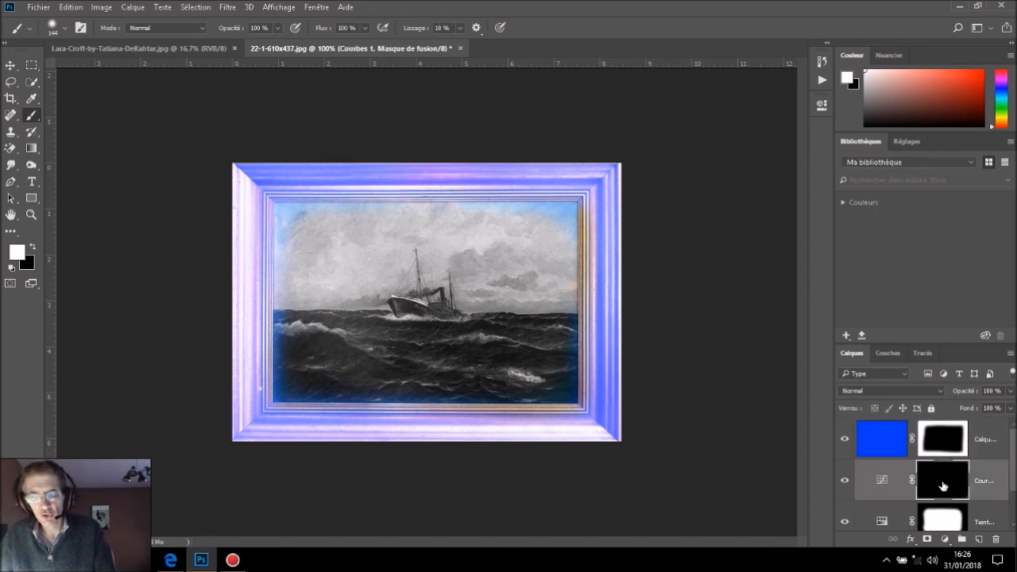
{"action": "mouse_move", "coordinate": [654, 176]}
{"action": "left_mouse_down"}
{"action": "mouse_move", "coordinate": [306, 170]}
{"action": "mouse_move", "coordinate": [216, 193]}
{"action": "mouse_move", "coordinate": [272, 211]}
{"action": "mouse_move", "coordinate": [632, 226]}
{"action": "mouse_move", "coordinate": [621, 251]}
{"action": "mouse_move", "coordinate": [275, 276]}
{"action": "mouse_move", "coordinate": [282, 297]}
{"action": "mouse_move", "coordinate": [613, 312]}
{"action": "mouse_move", "coordinate": [517, 328]}
{"action": "mouse_move", "coordinate": [313, 330]}
{"action": "mouse_move", "coordinate": [276, 355]}
{"action": "mouse_move", "coordinate": [598, 372]}
{"action": "mouse_move", "coordinate": [606, 387]}
{"action": "mouse_move", "coordinate": [232, 412]}
{"action": "mouse_move", "coordinate": [329, 434]}
{"action": "mouse_move", "coordinate": [592, 429]}
{"action": "mouse_move", "coordinate": [613, 200]}
{"action": "mouse_move", "coordinate": [470, 186]}
{"action": "mouse_move", "coordinate": [283, 203]}
{"action": "mouse_move", "coordinate": [253, 217]}
{"action": "mouse_move", "coordinate": [263, 394]}
{"action": "mouse_move", "coordinate": [324, 426]}
{"action": "left_mouse_up"}
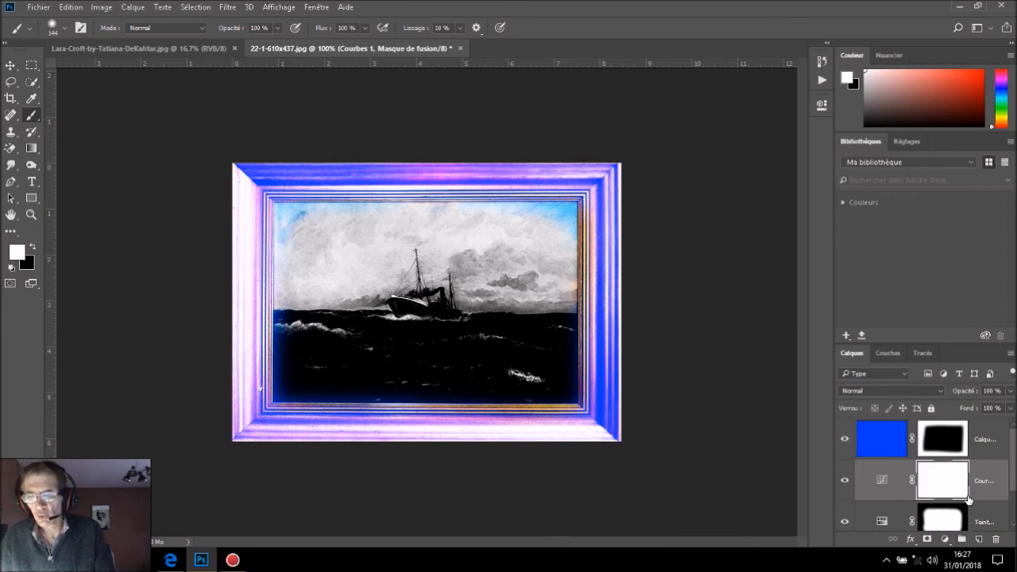
{"action": "scroll", "coordinate": [966, 478], "scroll_direction": "down", "scroll_amount": 2}
{"action": "scroll", "coordinate": [967, 478], "scroll_direction": "up", "scroll_amount": 1}
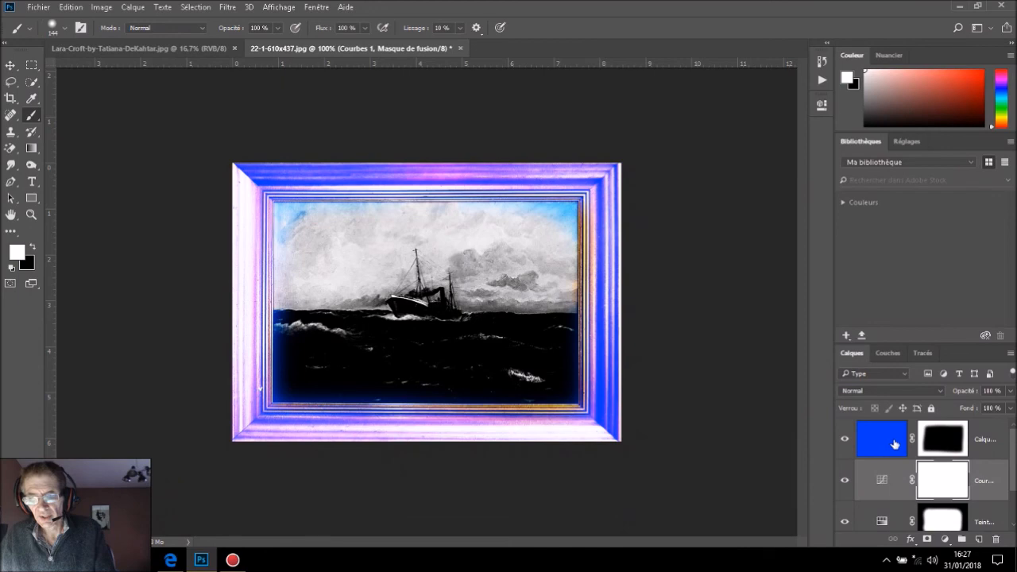
{"action": "scroll", "coordinate": [893, 445], "scroll_direction": "down", "scroll_amount": 2}
{"action": "scroll", "coordinate": [893, 446], "scroll_direction": "up", "scroll_amount": 2}
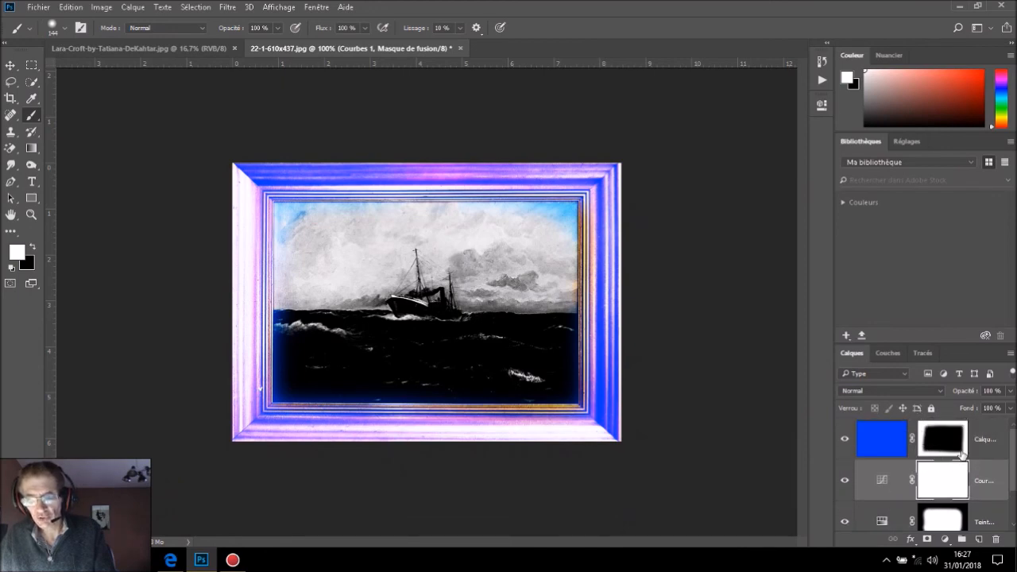
- Duplicate the Arrière-plan layer
{"action": "scroll", "coordinate": [941, 447], "scroll_direction": "down", "scroll_amount": 2}
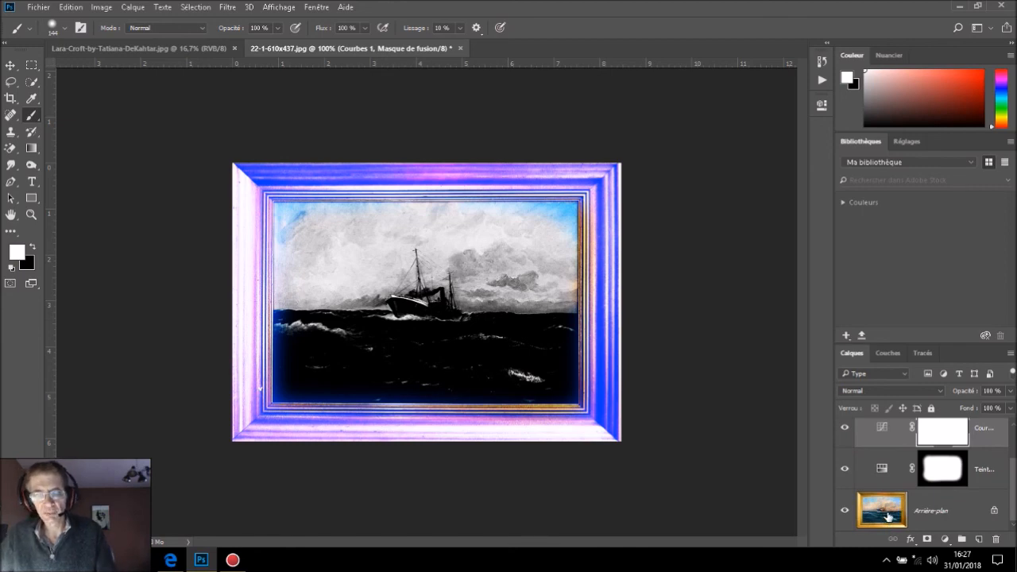
{"action": "scroll", "coordinate": [887, 517], "scroll_direction": "up", "scroll_amount": 1}
{"action": "scroll", "coordinate": [889, 512], "scroll_direction": "down", "scroll_amount": 1}
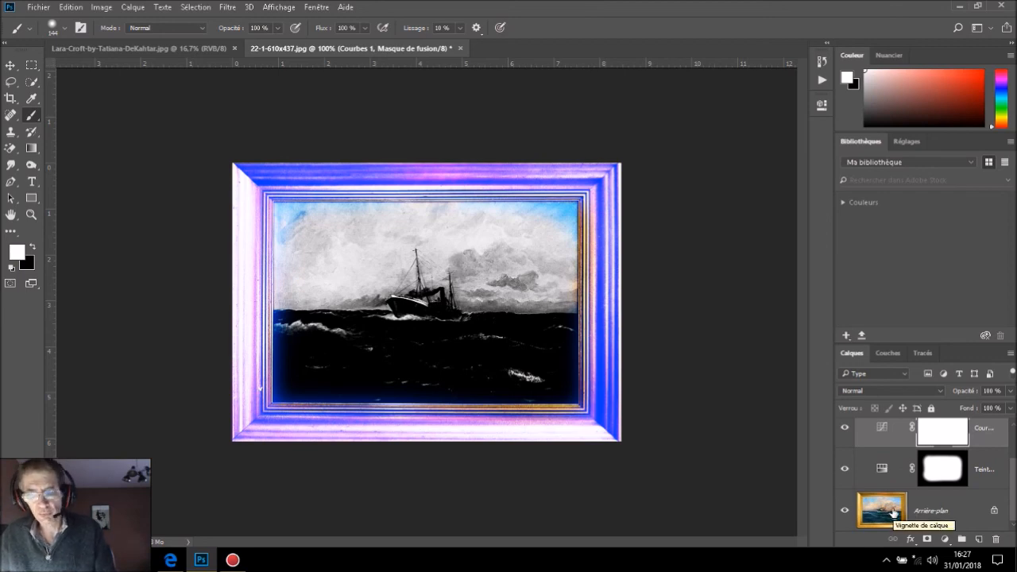
{"action": "left_click", "coordinate": [957, 511]}
{"action": "mouse_move", "coordinate": [959, 508]}
{"action": "left_mouse_down"}
{"action": "mouse_move", "coordinate": [957, 521]}
{"action": "mouse_move", "coordinate": [980, 542]}
{"action": "mouse_move", "coordinate": [976, 512]}
{"action": "left_mouse_up"}
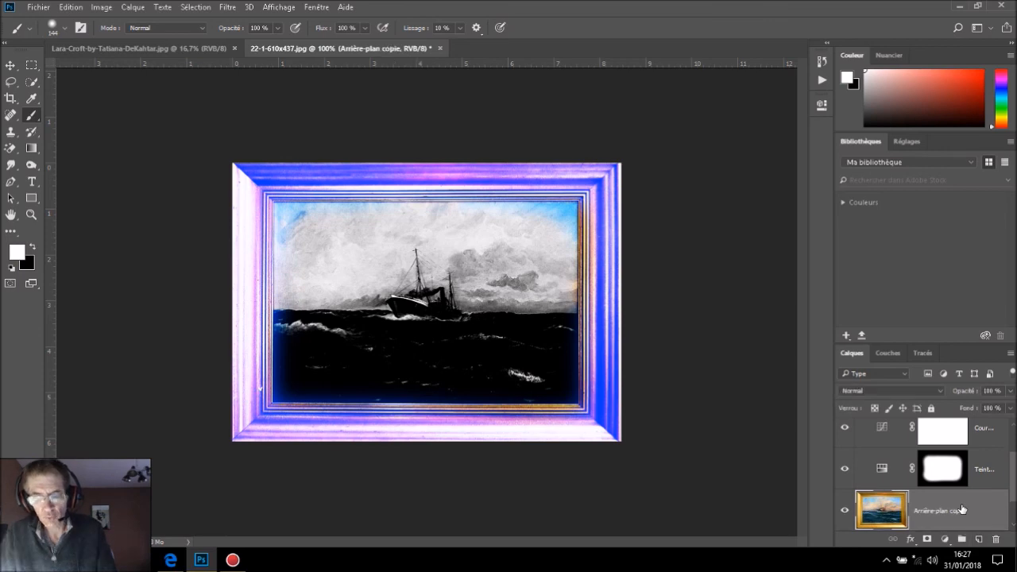
- Move the Arrière-plan copie layer to the top of the layer stack, above the blue layer
{"action": "scroll", "coordinate": [989, 509], "scroll_direction": "down", "scroll_amount": 1}
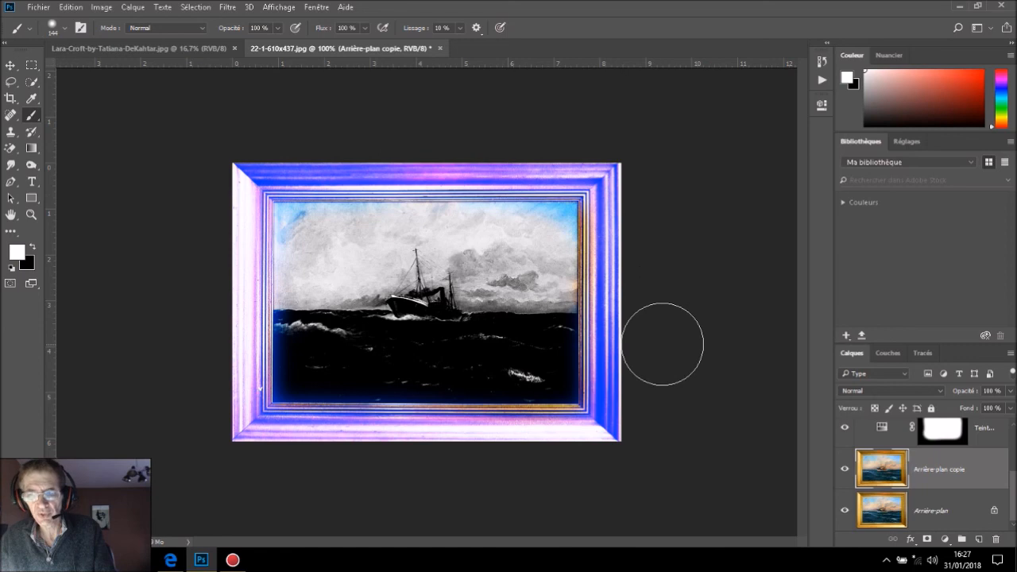
{"action": "left_click_drag", "start_coordinate": [965, 474], "coordinate": [967, 419]}
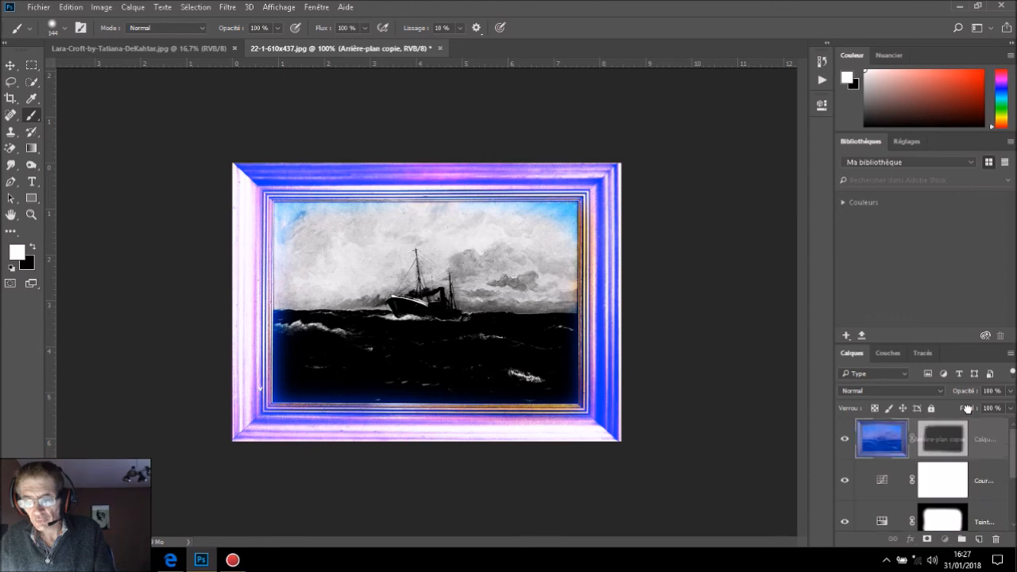
{"action": "left_click_drag", "start_coordinate": [965, 427], "coordinate": [969, 430]}
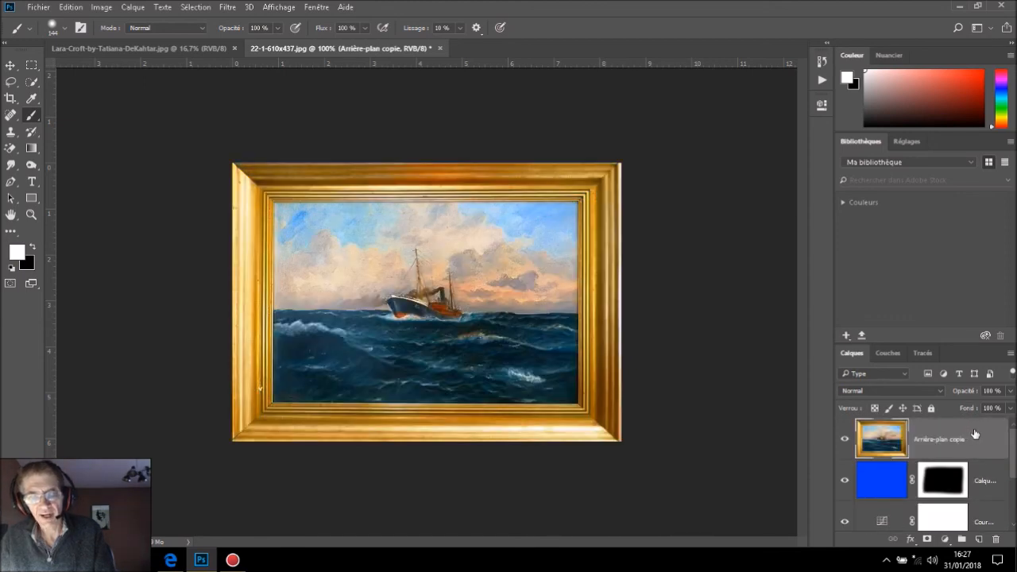
- Compare the image with the Arrière-plan copie layer hidden and shown, and review the layers beneath it
{"action": "scroll", "coordinate": [961, 495], "scroll_direction": "down", "scroll_amount": 3}
{"action": "scroll", "coordinate": [961, 496], "scroll_direction": "up", "scroll_amount": 3}
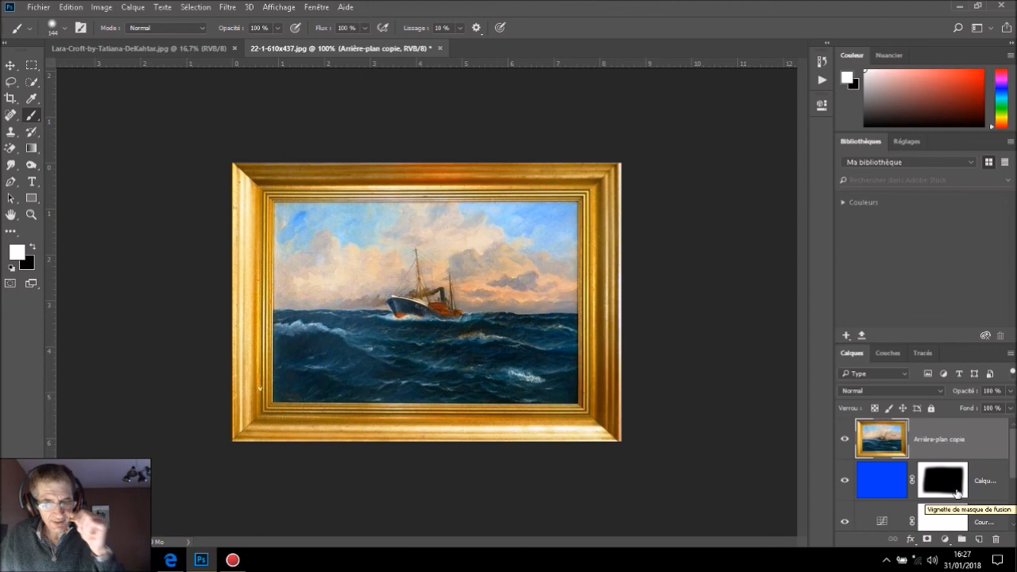
{"action": "left_click", "coordinate": [844, 441]}
{"action": "left_click", "coordinate": [846, 445]}
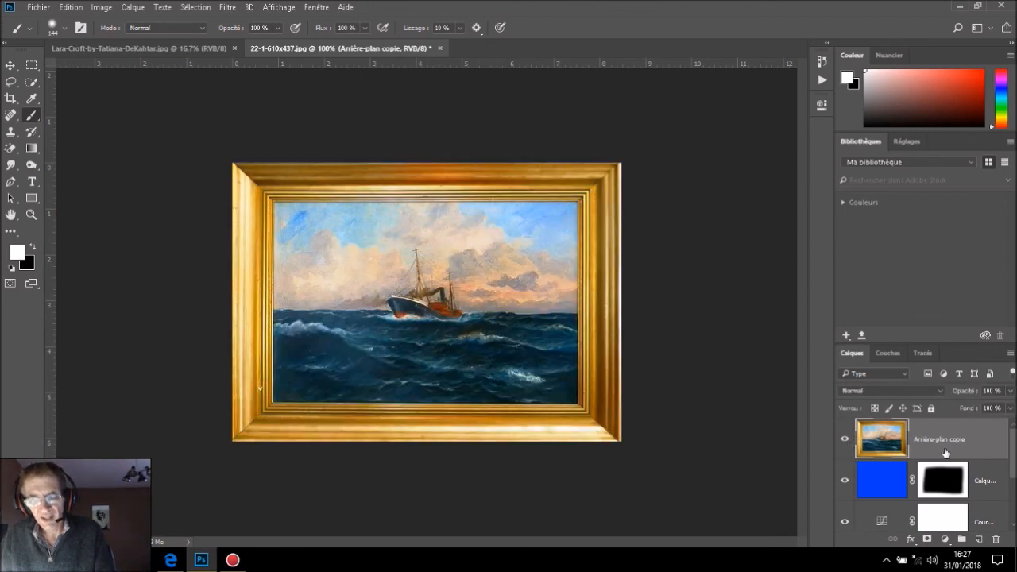
{"action": "scroll", "coordinate": [907, 441], "scroll_direction": "down", "scroll_amount": 2}
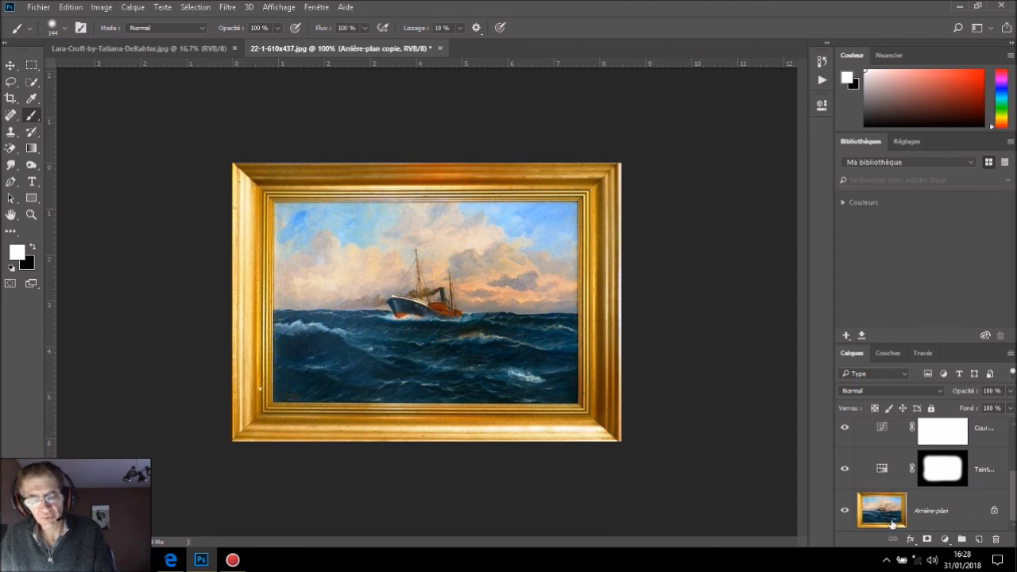
{"action": "scroll", "coordinate": [893, 522], "scroll_direction": "up", "scroll_amount": 2}
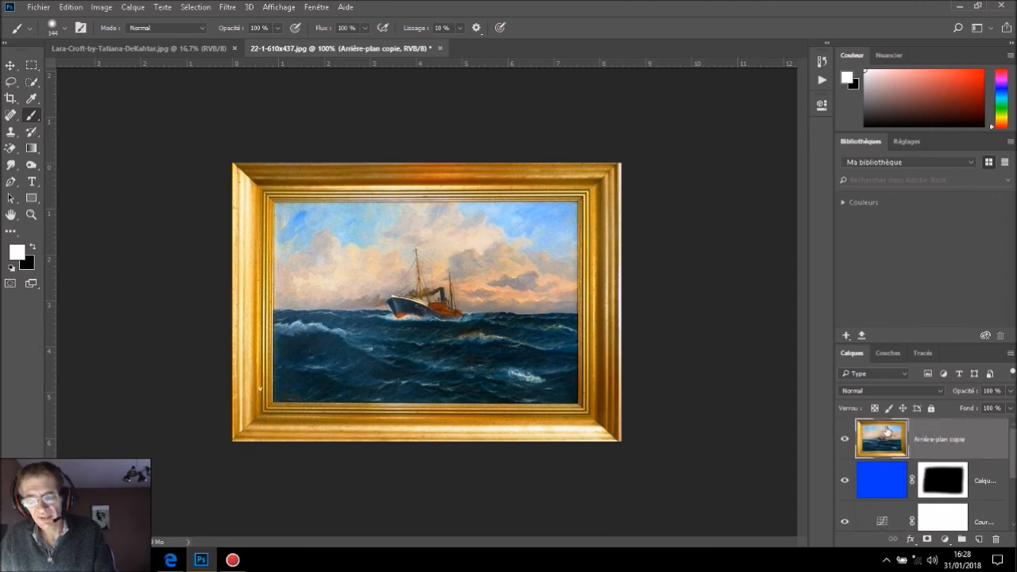
{"action": "left_click", "coordinate": [844, 439]}
{"action": "left_click", "coordinate": [845, 439]}
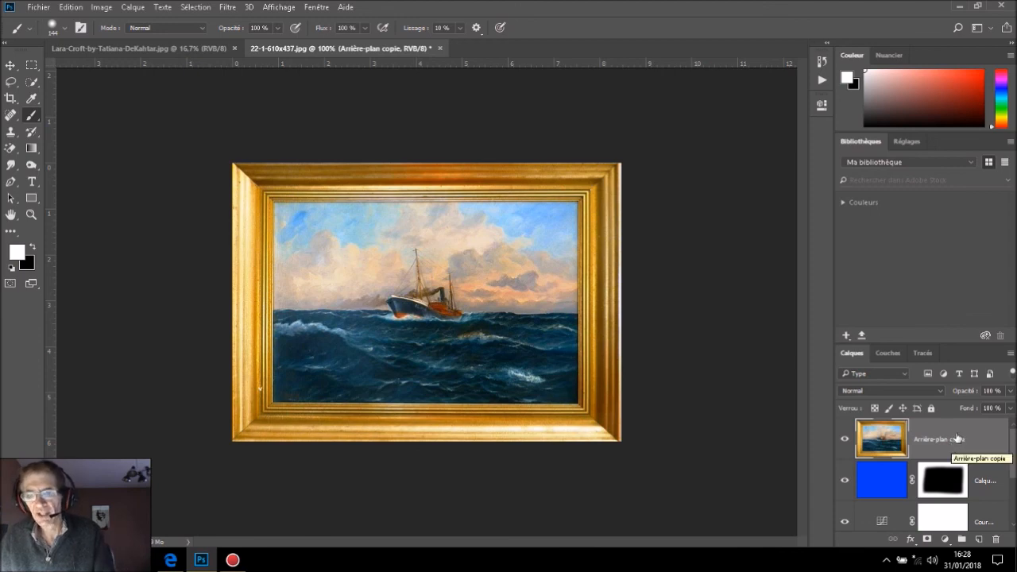
- Add a layer mask to Arrière-plan copie and paint it entirely black to hide the duplicated painting
{"action": "left_click", "coordinate": [926, 541]}
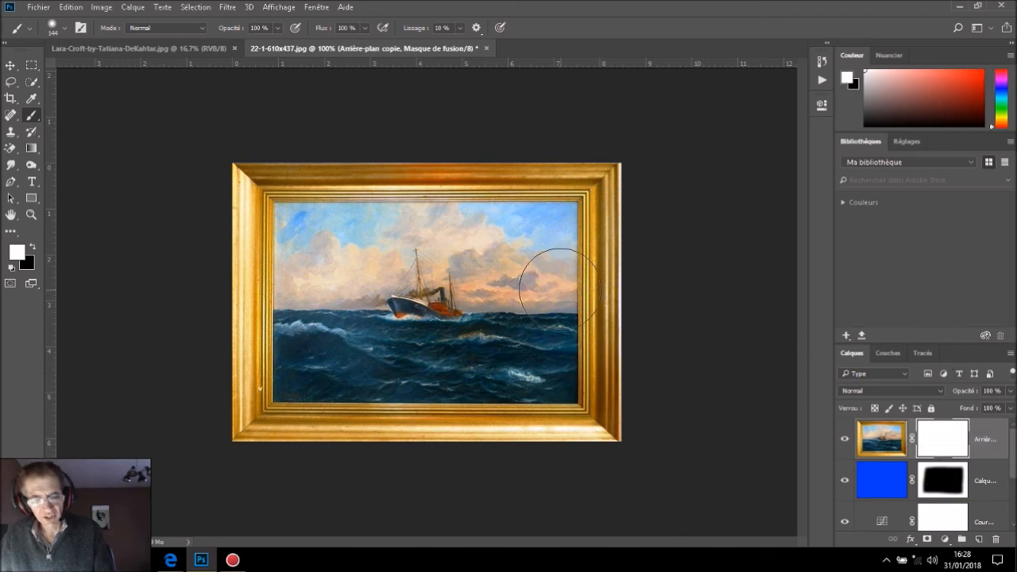
{"action": "key", "text": "x"}
{"action": "mouse_move", "coordinate": [488, 176]}
{"action": "left_mouse_down"}
{"action": "mouse_move", "coordinate": [370, 170]}
{"action": "mouse_move", "coordinate": [258, 188]}
{"action": "mouse_move", "coordinate": [585, 208]}
{"action": "mouse_move", "coordinate": [354, 215]}
{"action": "mouse_move", "coordinate": [495, 243]}
{"action": "mouse_move", "coordinate": [458, 268]}
{"action": "mouse_move", "coordinate": [341, 290]}
{"action": "mouse_move", "coordinate": [617, 357]}
{"action": "mouse_move", "coordinate": [234, 372]}
{"action": "mouse_move", "coordinate": [547, 428]}
{"action": "mouse_move", "coordinate": [658, 359]}
{"action": "mouse_move", "coordinate": [447, 135]}
{"action": "mouse_move", "coordinate": [306, 372]}
{"action": "mouse_move", "coordinate": [450, 278]}
{"action": "mouse_move", "coordinate": [642, 220]}
{"action": "mouse_move", "coordinate": [281, 281]}
{"action": "mouse_move", "coordinate": [561, 421]}
{"action": "left_mouse_up"}
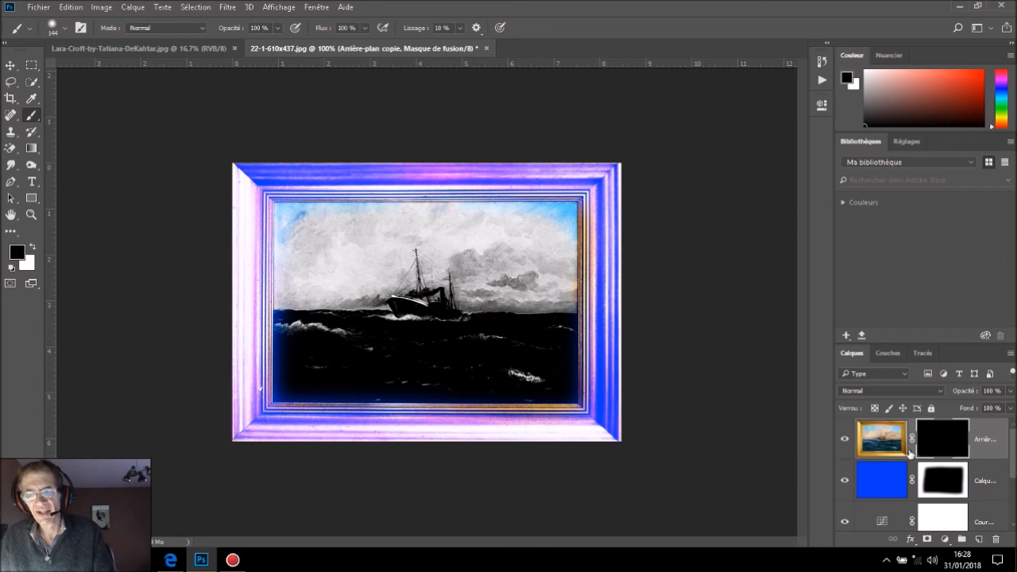
- Add a gradient fill layer using the blue, yellow, blue preset and place it at the top of the layer stack
{"action": "scroll", "coordinate": [913, 446], "scroll_direction": "down", "scroll_amount": 2}
{"action": "left_click", "coordinate": [881, 508]}
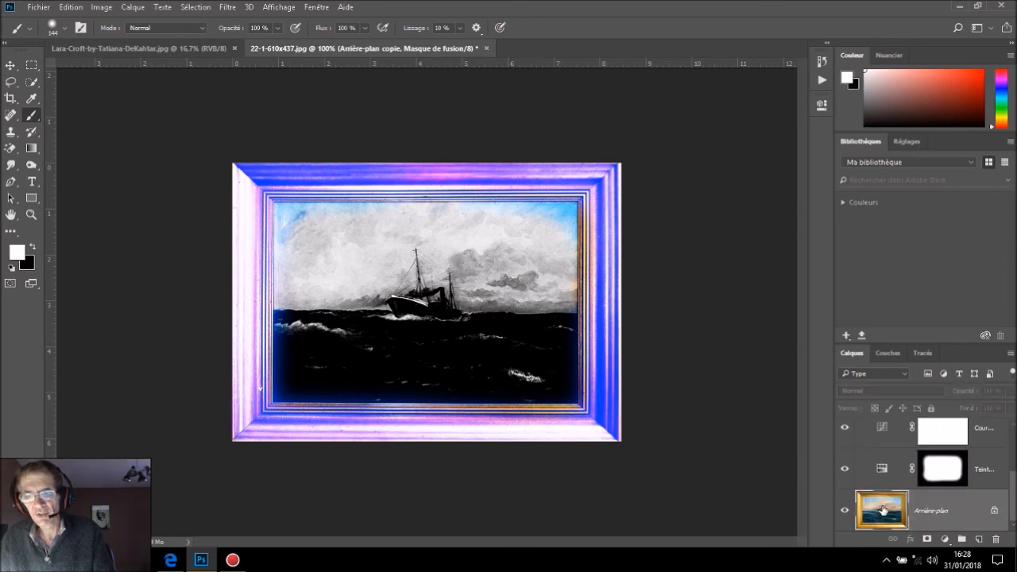
{"action": "scroll", "coordinate": [896, 474], "scroll_direction": "up", "scroll_amount": 2}
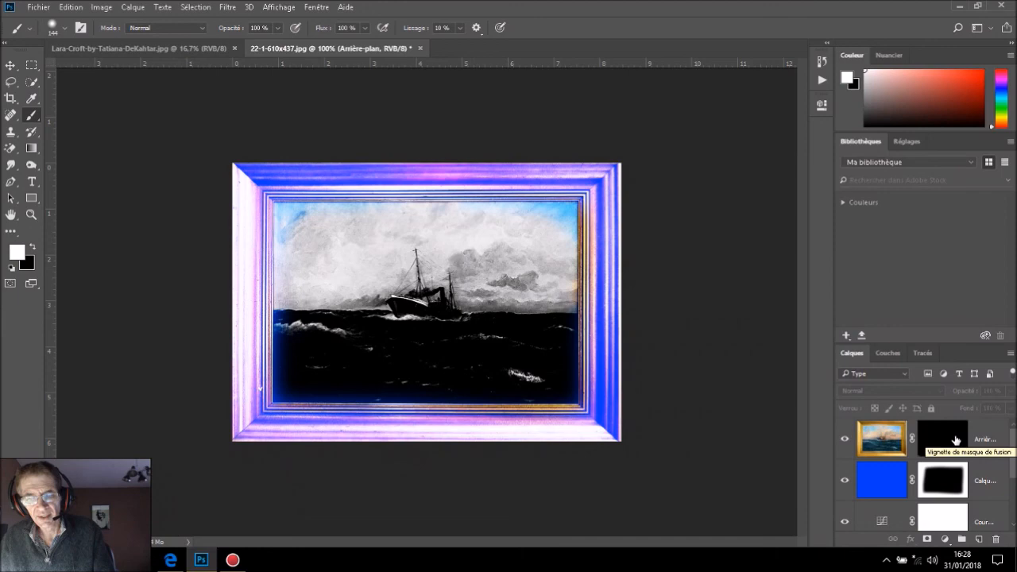
{"action": "left_click", "coordinate": [944, 538]}
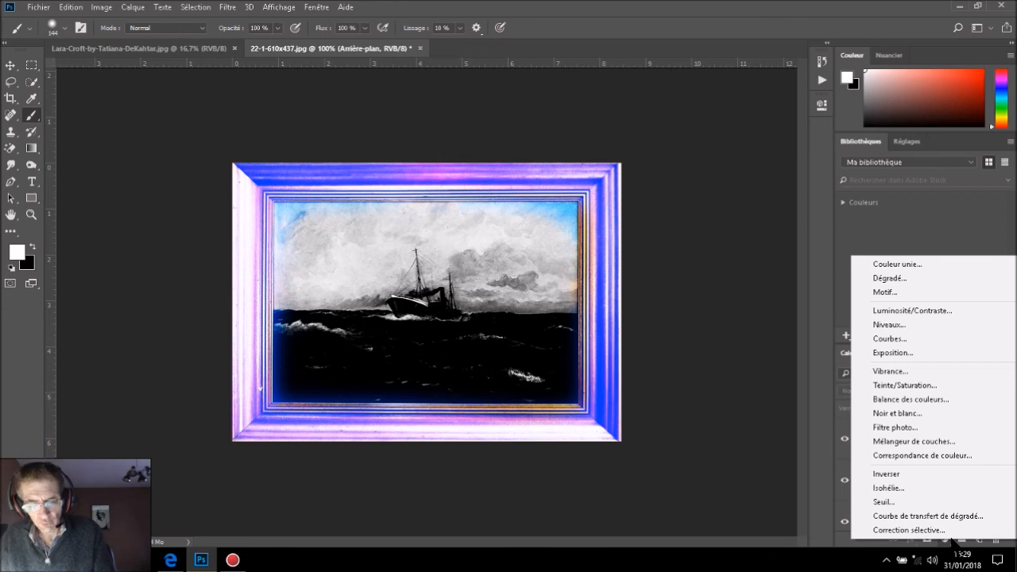
{"action": "left_click", "coordinate": [951, 275]}
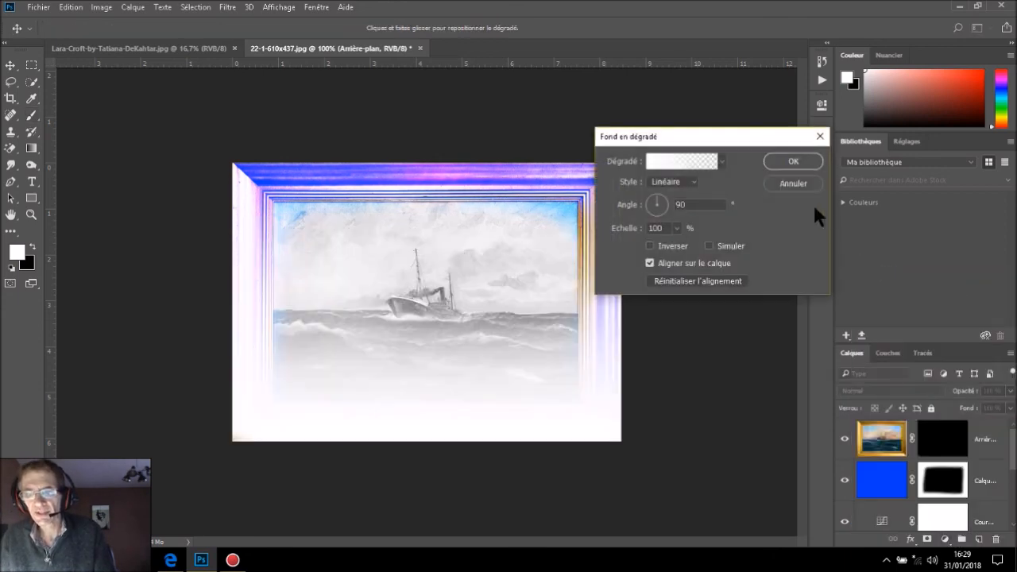
{"action": "left_click", "coordinate": [722, 159]}
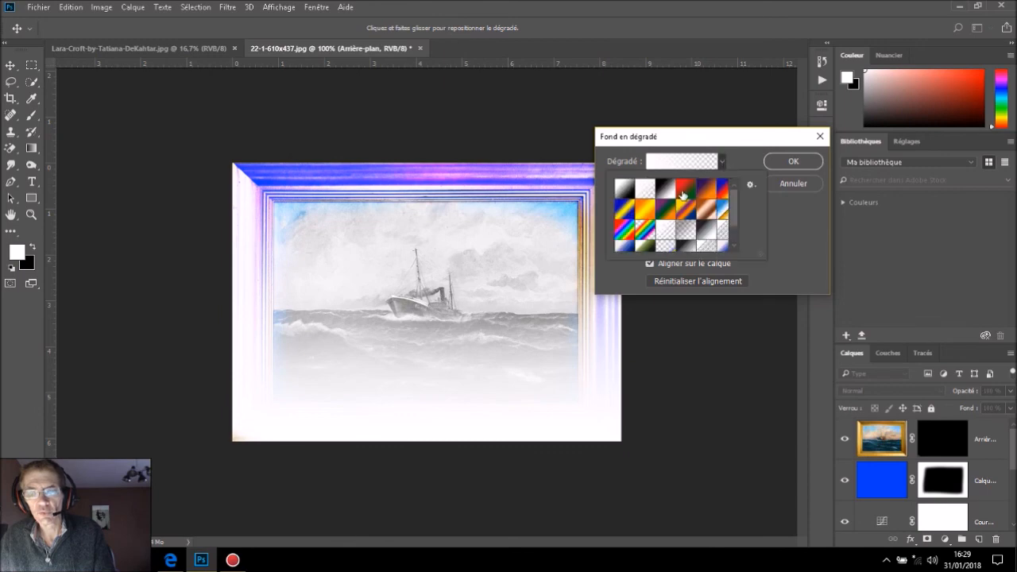
{"action": "left_click", "coordinate": [628, 211]}
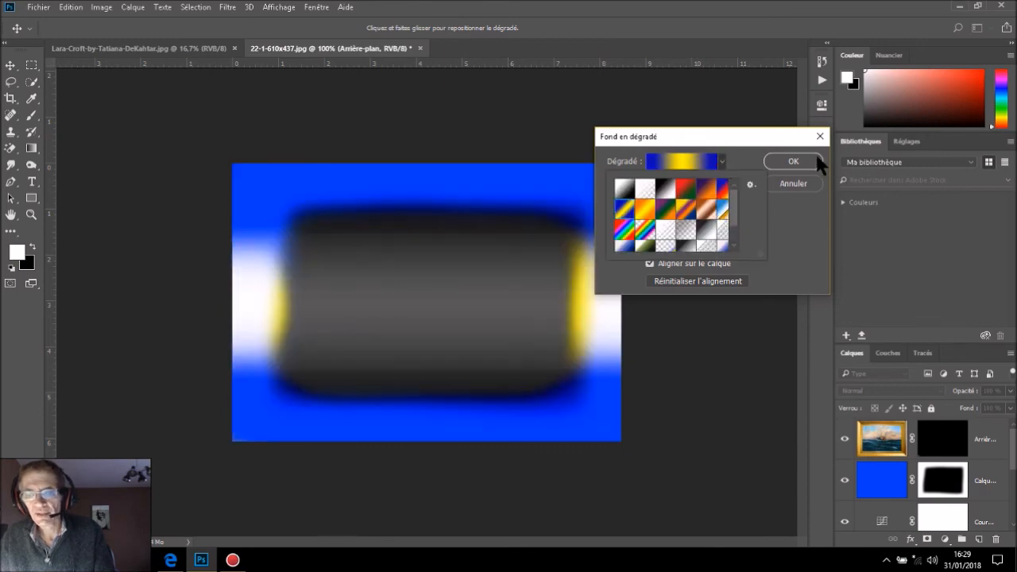
{"action": "left_click", "coordinate": [794, 160]}
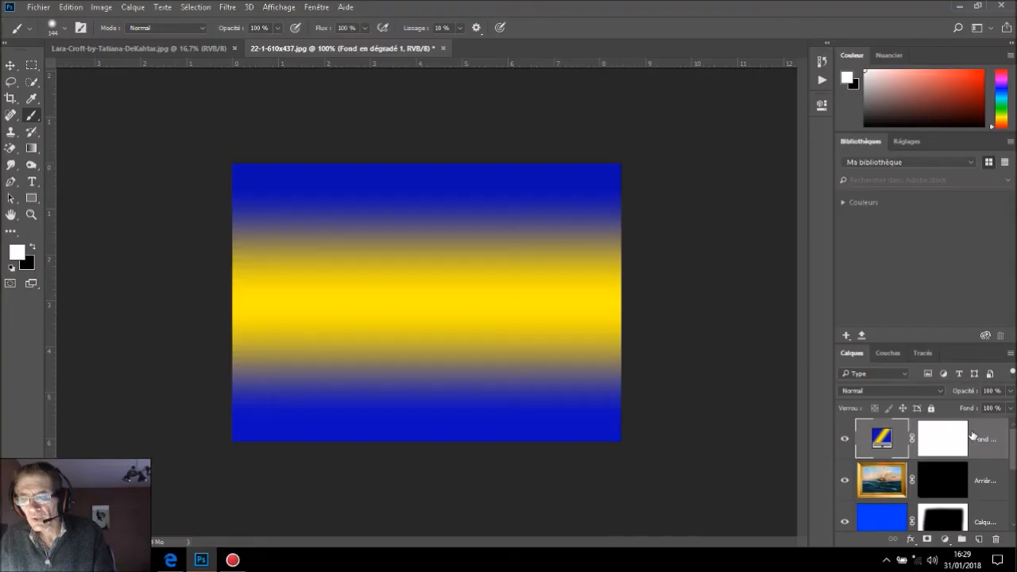
- Try the Produit blend mode on the gradient fill layer and settle on Lumière tamisée
{"action": "left_click", "coordinate": [877, 392]}
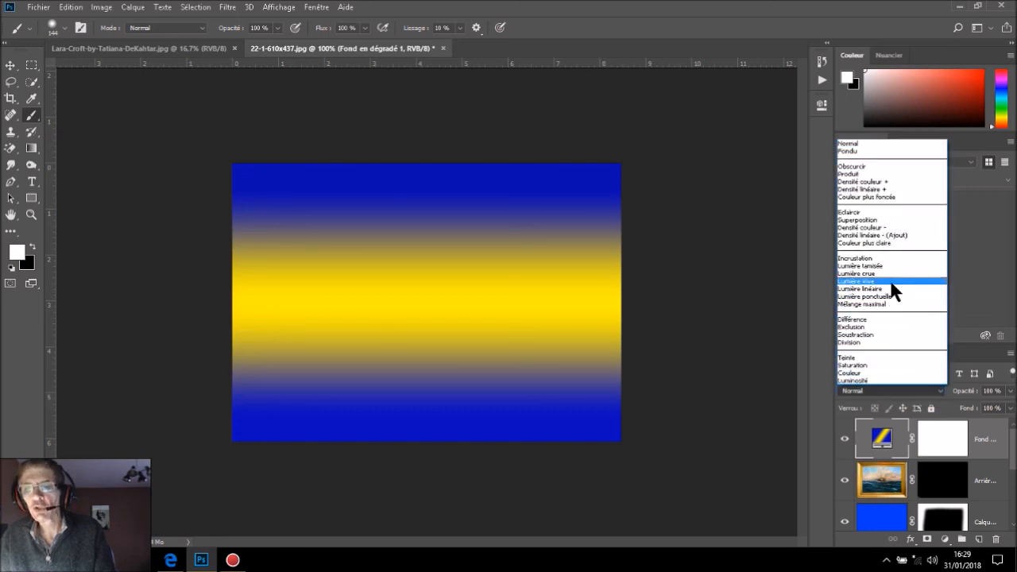
{"action": "left_click", "coordinate": [896, 174]}
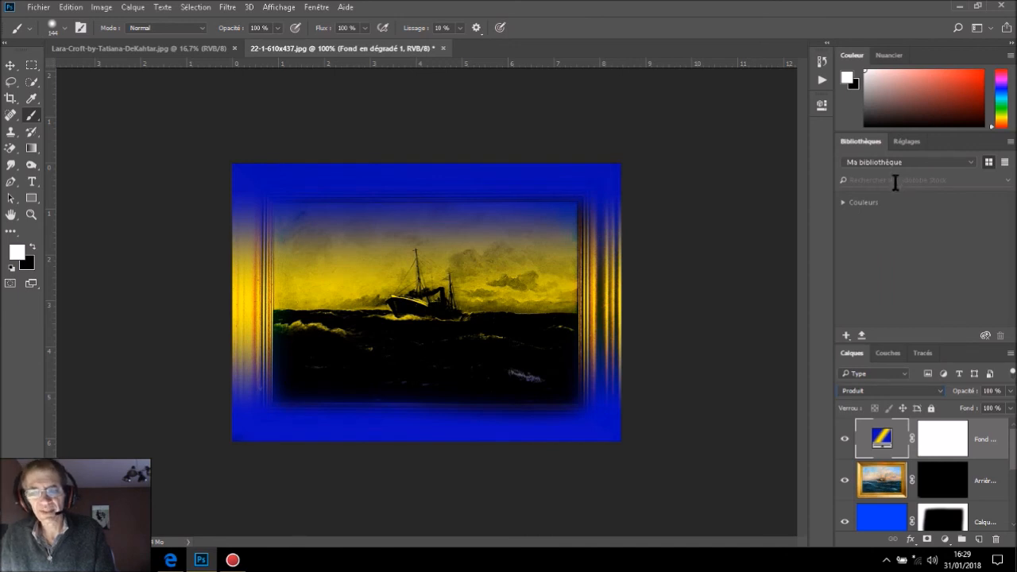
{"action": "left_click", "coordinate": [887, 391]}
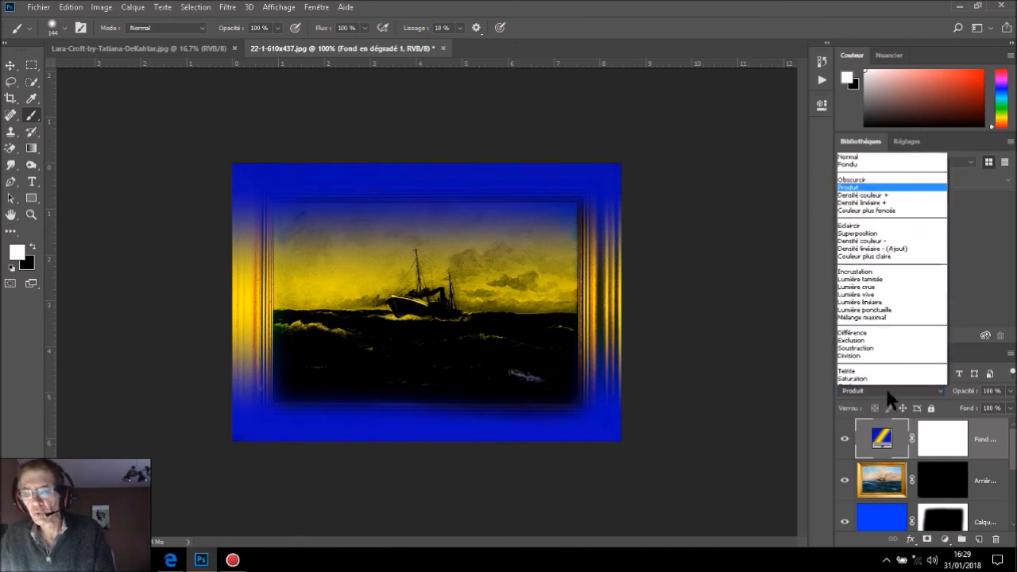
{"action": "left_click", "coordinate": [891, 266]}
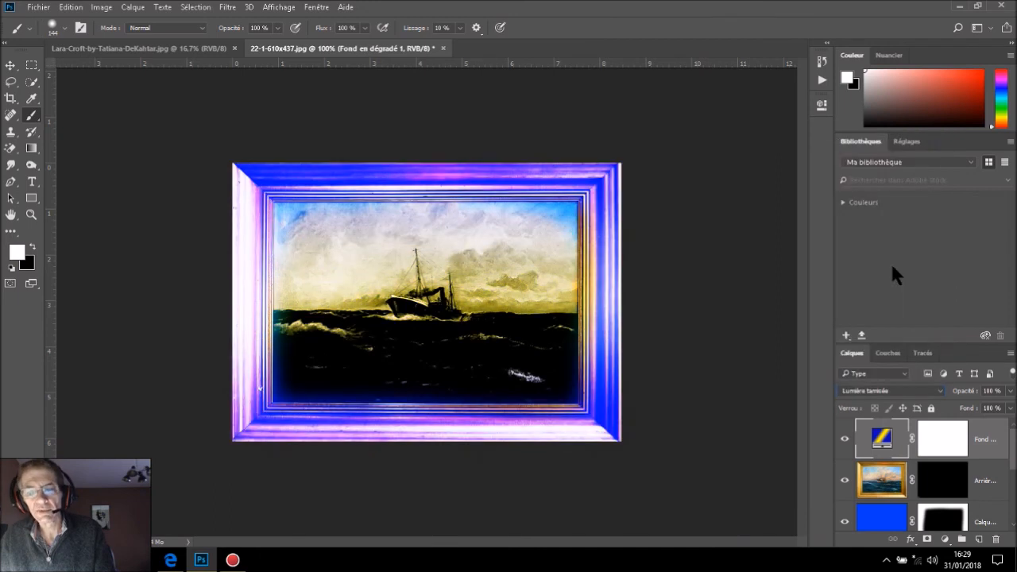
- Turn the gradient fill layer's mask entirely black to hide its yellow and blue tint
{"action": "left_click", "coordinate": [941, 440]}
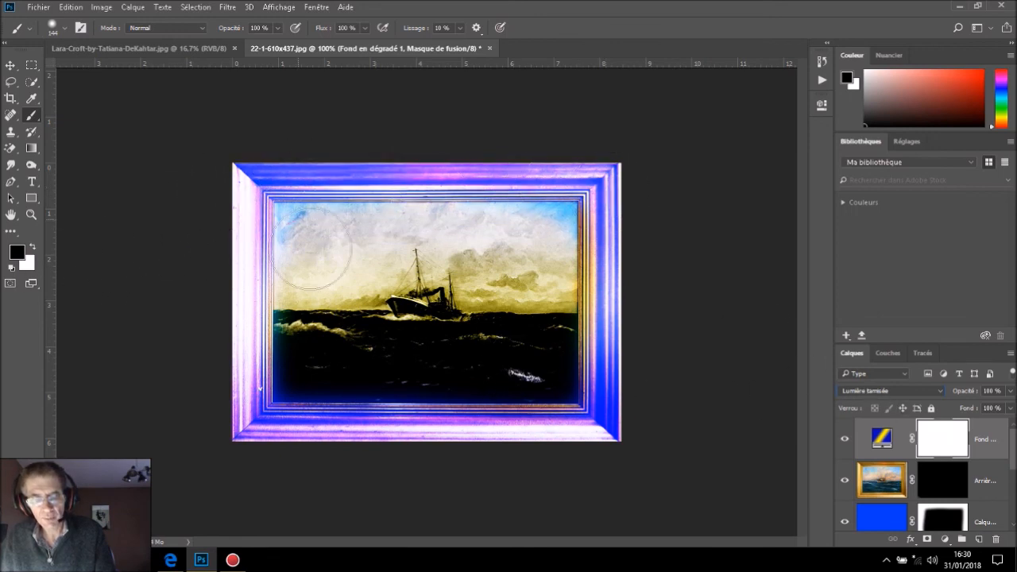
{"action": "mouse_move", "coordinate": [612, 262]}
{"action": "left_mouse_down"}
{"action": "mouse_move", "coordinate": [337, 257]}
{"action": "mouse_move", "coordinate": [266, 282]}
{"action": "mouse_move", "coordinate": [585, 294]}
{"action": "mouse_move", "coordinate": [396, 310]}
{"action": "mouse_move", "coordinate": [302, 344]}
{"action": "mouse_move", "coordinate": [589, 320]}
{"action": "mouse_move", "coordinate": [534, 353]}
{"action": "mouse_move", "coordinate": [190, 376]}
{"action": "mouse_move", "coordinate": [617, 406]}
{"action": "mouse_move", "coordinate": [579, 440]}
{"action": "mouse_move", "coordinate": [276, 436]}
{"action": "mouse_move", "coordinate": [586, 388]}
{"action": "left_mouse_up"}
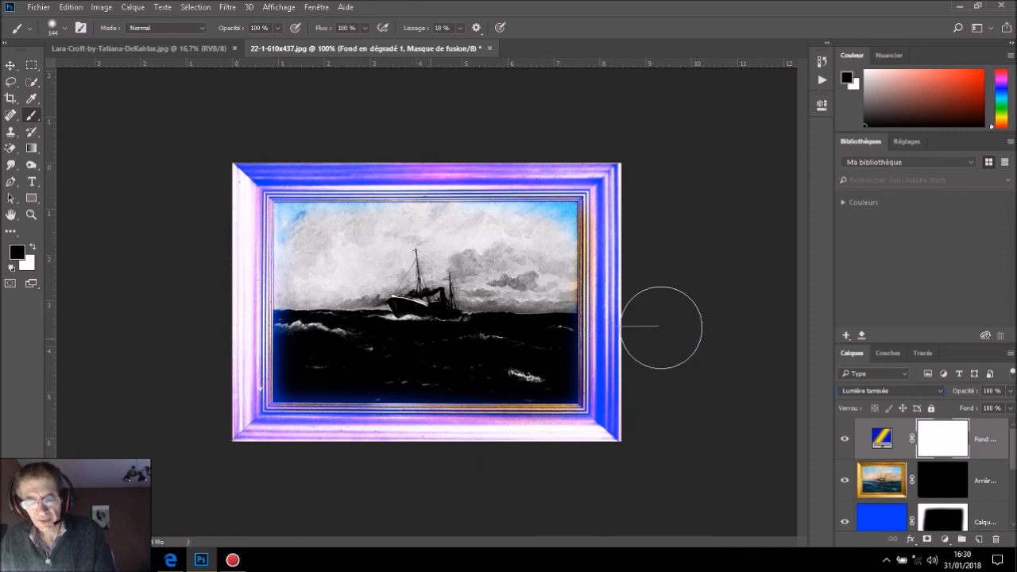
{"action": "key", "text": "ctrl+i"}
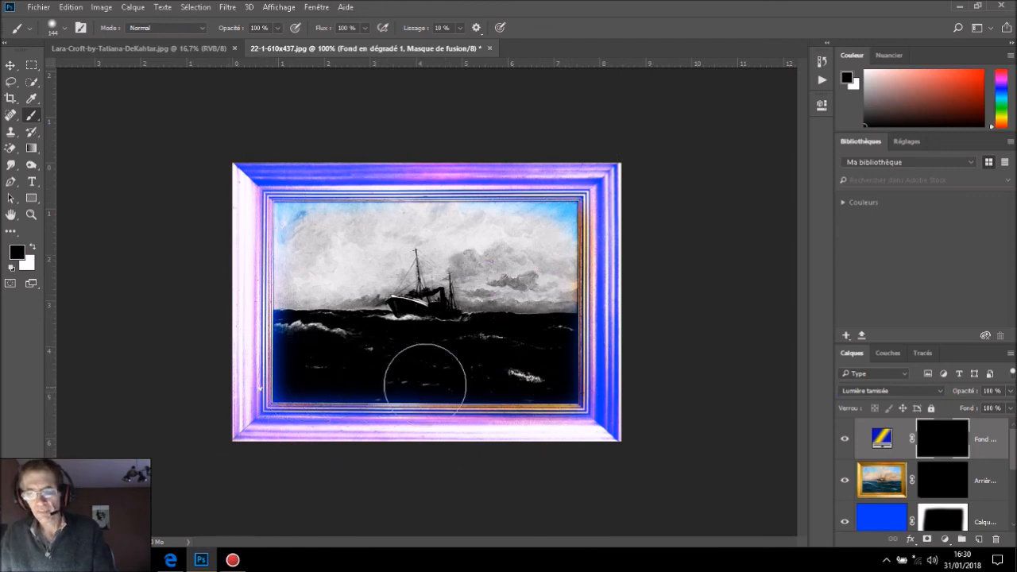
- Review the masks of all the layers, from the gradient fill down to the Arrière-plan layer
{"action": "scroll", "coordinate": [961, 474], "scroll_direction": "down", "scroll_amount": 5}
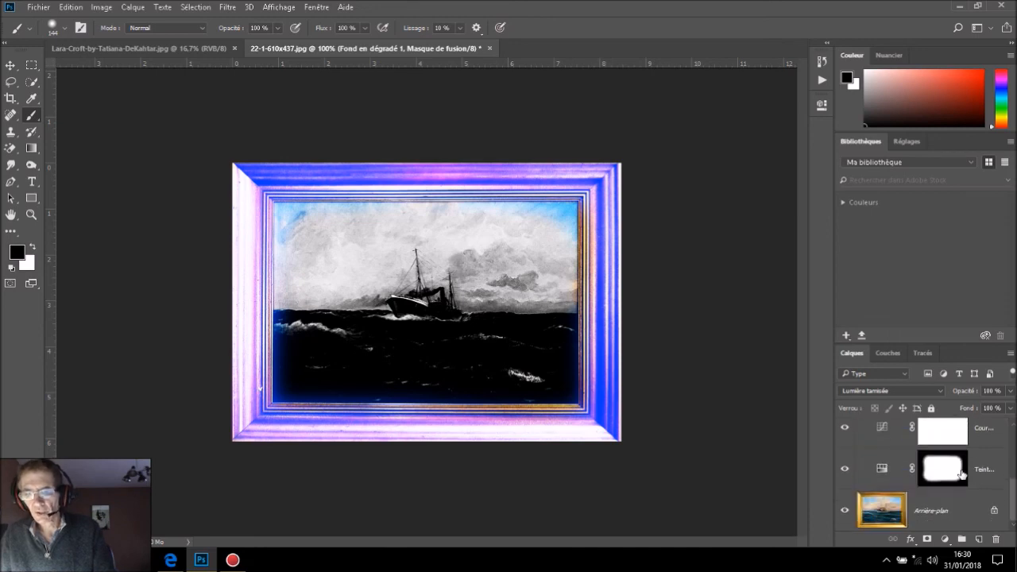
{"action": "scroll", "coordinate": [960, 474], "scroll_direction": "up", "scroll_amount": 4}
{"action": "scroll", "coordinate": [960, 475], "scroll_direction": "down", "scroll_amount": 3}
{"action": "scroll", "coordinate": [961, 472], "scroll_direction": "up", "scroll_amount": 4}
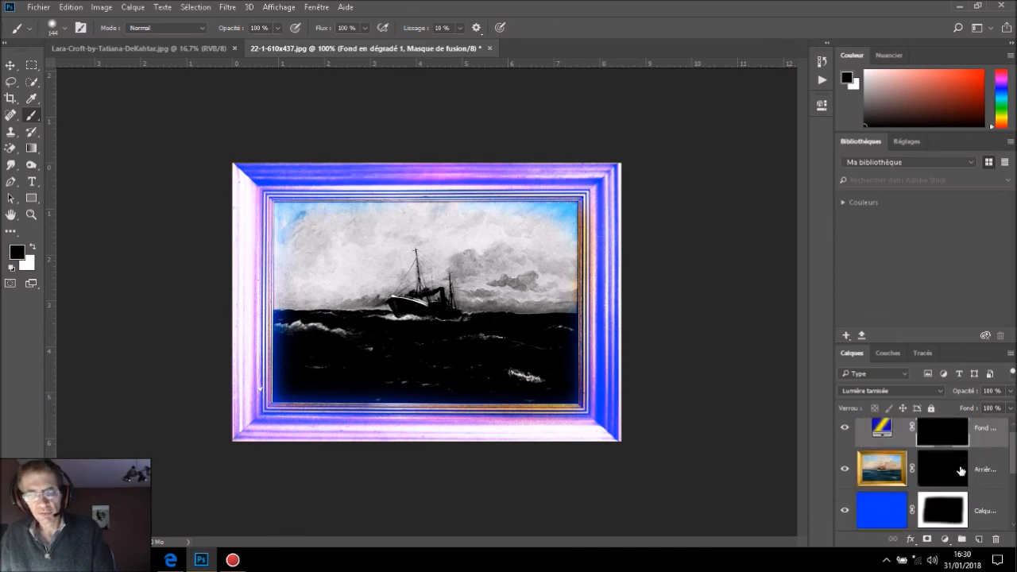
{"action": "scroll", "coordinate": [962, 470], "scroll_direction": "down", "scroll_amount": 3}
{"action": "scroll", "coordinate": [965, 465], "scroll_direction": "up", "scroll_amount": 3}
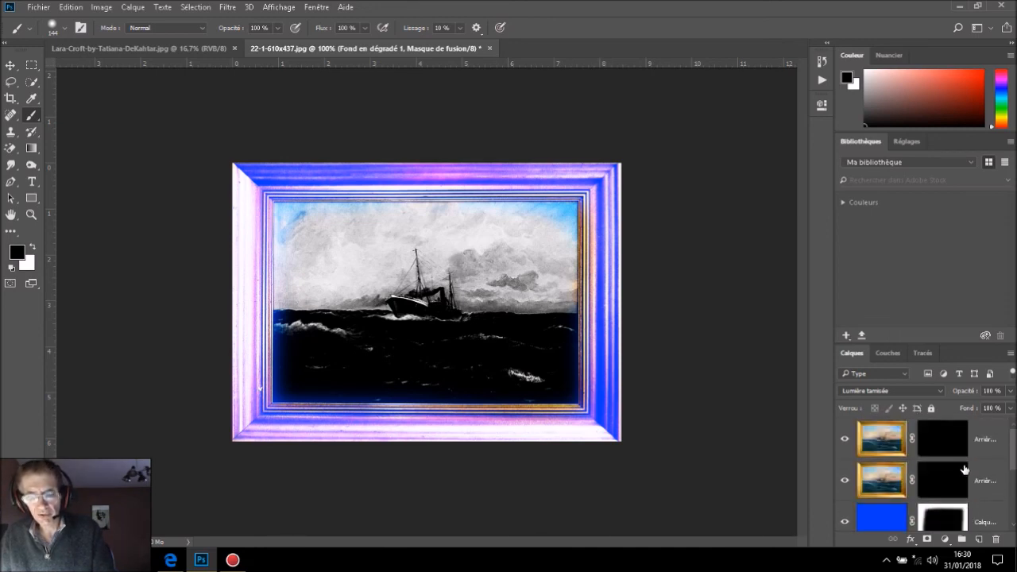
{"action": "scroll", "coordinate": [973, 468], "scroll_direction": "down", "scroll_amount": 3}
{"action": "scroll", "coordinate": [965, 476], "scroll_direction": "up", "scroll_amount": 3}
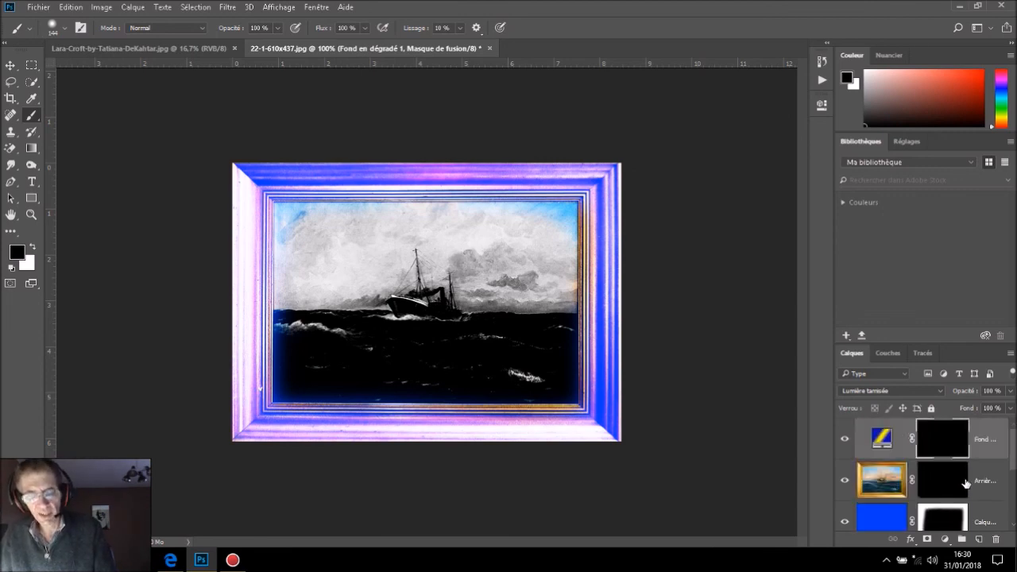
{"action": "scroll", "coordinate": [966, 484], "scroll_direction": "down", "scroll_amount": 2}
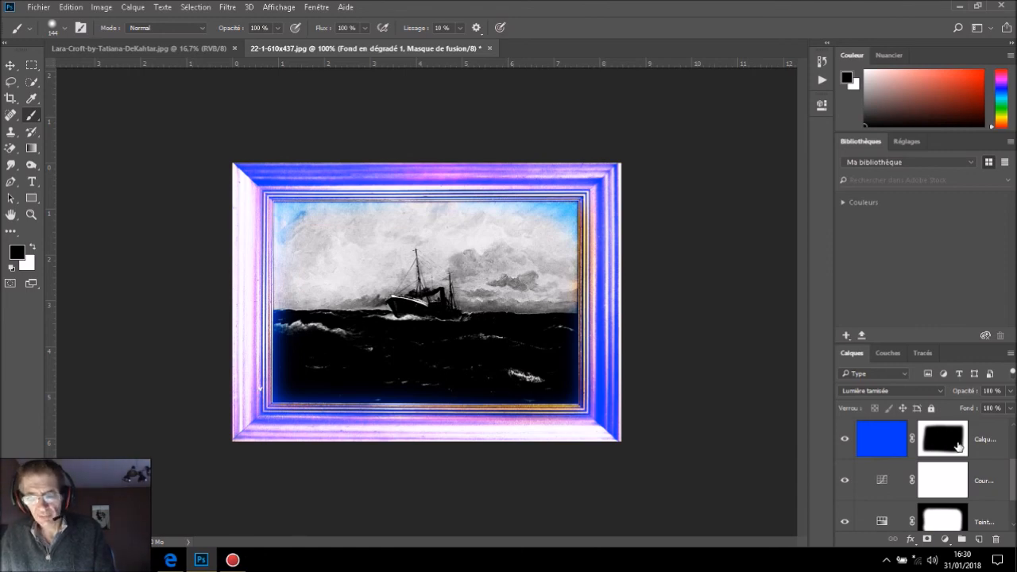
{"action": "scroll", "coordinate": [958, 446], "scroll_direction": "down", "scroll_amount": 2}
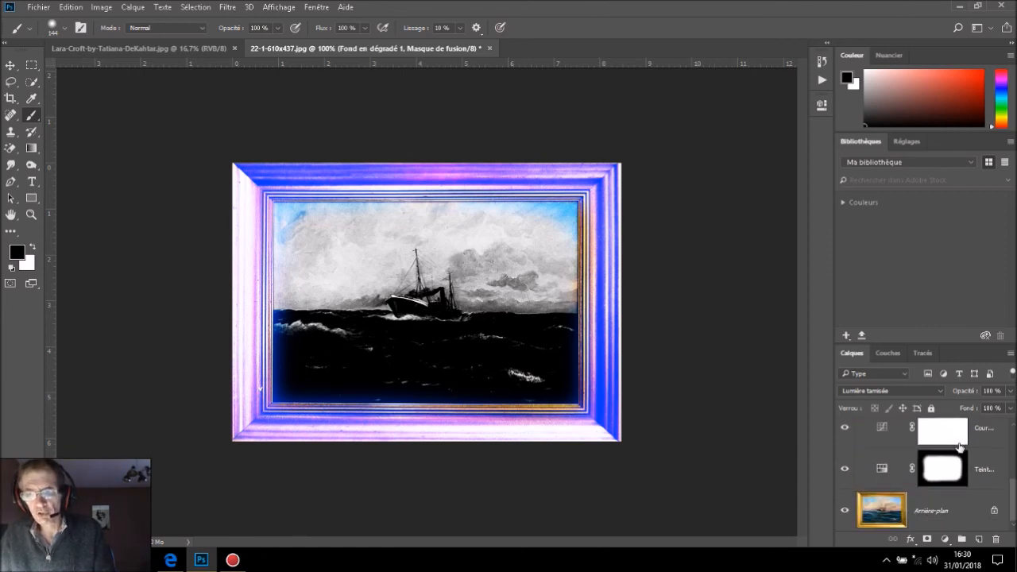
{"action": "scroll", "coordinate": [959, 450], "scroll_direction": "up", "scroll_amount": 4}
{"action": "scroll", "coordinate": [959, 450], "scroll_direction": "down", "scroll_amount": 4}
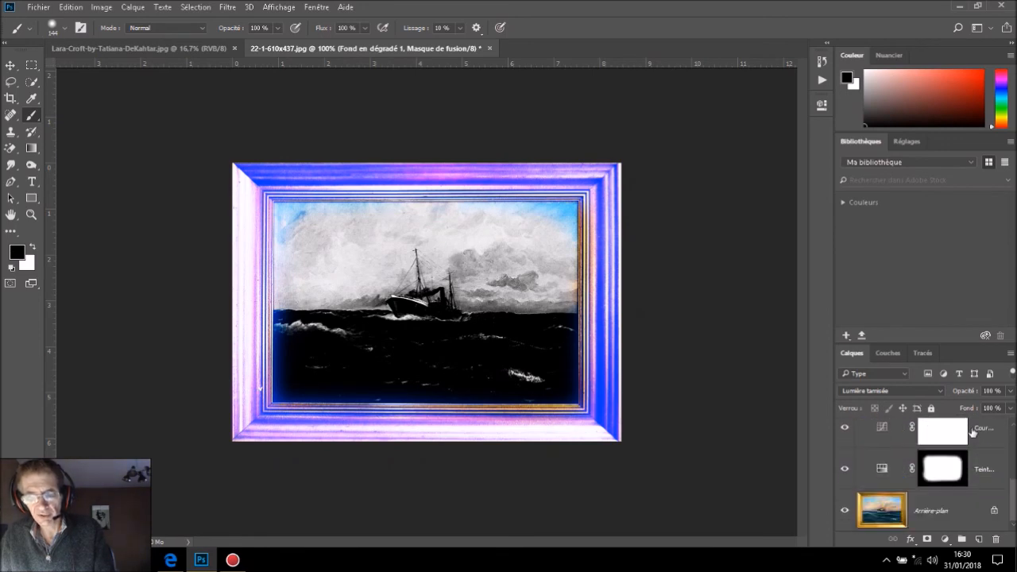
- Paint the masks of the Calque 1, Curves and Teinte/Saturation 1 layers entirely black
{"action": "mouse_move", "coordinate": [261, 191]}
{"action": "left_mouse_down"}
{"action": "mouse_move", "coordinate": [604, 195]}
{"action": "mouse_move", "coordinate": [605, 357]}
{"action": "mouse_move", "coordinate": [399, 419]}
{"action": "mouse_move", "coordinate": [261, 280]}
{"action": "mouse_move", "coordinate": [268, 220]}
{"action": "left_mouse_up"}
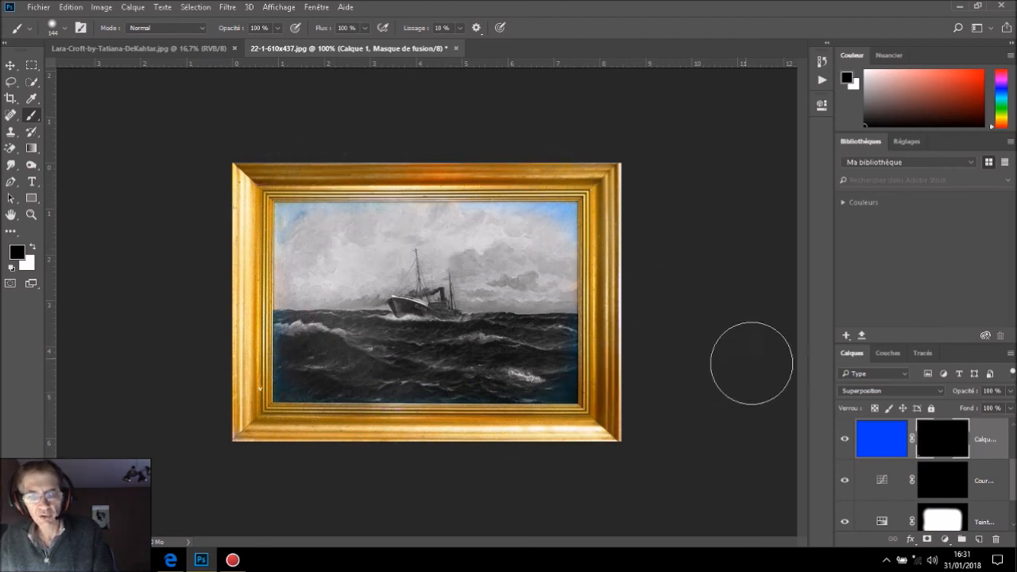
{"action": "scroll", "coordinate": [920, 481], "scroll_direction": "down", "scroll_amount": 1}
{"action": "scroll", "coordinate": [921, 481], "scroll_direction": "down", "scroll_amount": 1}
{"action": "left_click", "coordinate": [926, 475]}
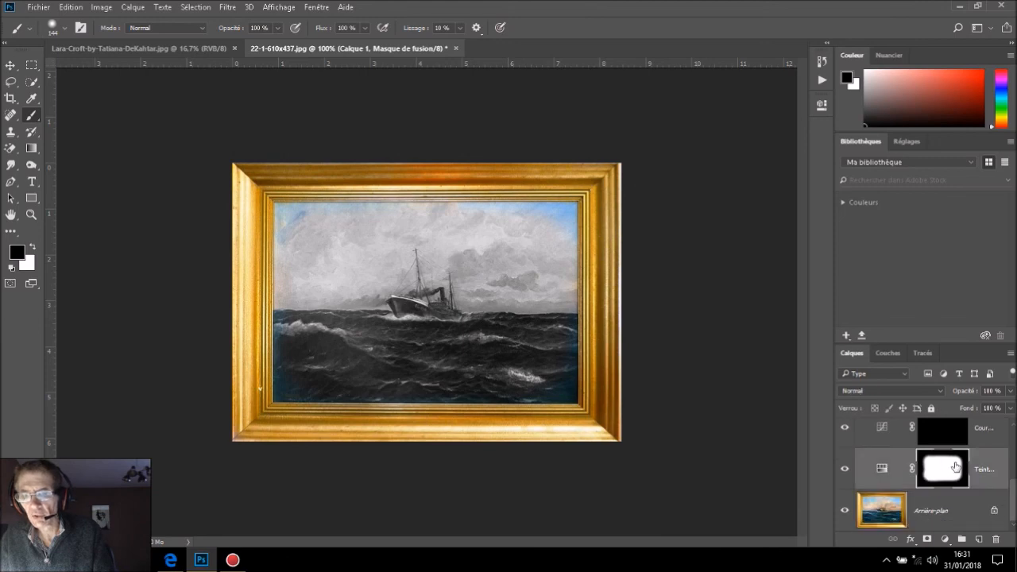
{"action": "mouse_move", "coordinate": [598, 173]}
{"action": "left_mouse_down"}
{"action": "mouse_move", "coordinate": [414, 170]}
{"action": "mouse_move", "coordinate": [228, 187]}
{"action": "mouse_move", "coordinate": [394, 205]}
{"action": "mouse_move", "coordinate": [596, 206]}
{"action": "mouse_move", "coordinate": [584, 237]}
{"action": "mouse_move", "coordinate": [286, 215]}
{"action": "mouse_move", "coordinate": [404, 258]}
{"action": "mouse_move", "coordinate": [577, 259]}
{"action": "mouse_move", "coordinate": [340, 272]}
{"action": "mouse_move", "coordinate": [299, 315]}
{"action": "mouse_move", "coordinate": [622, 324]}
{"action": "mouse_move", "coordinate": [315, 327]}
{"action": "mouse_move", "coordinate": [368, 366]}
{"action": "mouse_move", "coordinate": [600, 374]}
{"action": "mouse_move", "coordinate": [252, 387]}
{"action": "mouse_move", "coordinate": [606, 406]}
{"action": "mouse_move", "coordinate": [321, 430]}
{"action": "mouse_move", "coordinate": [257, 417]}
{"action": "mouse_move", "coordinate": [608, 407]}
{"action": "mouse_move", "coordinate": [546, 412]}
{"action": "left_mouse_up"}
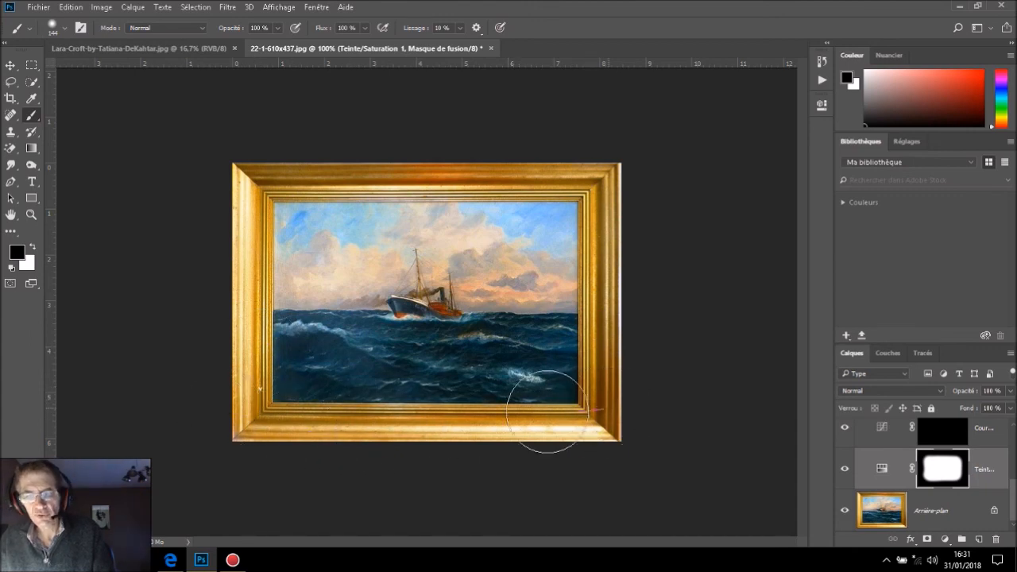
- Set the saturation of the Teinte/Saturation 1 adjustment layer to +100 and close its properties
{"action": "left_click", "coordinate": [882, 468]}
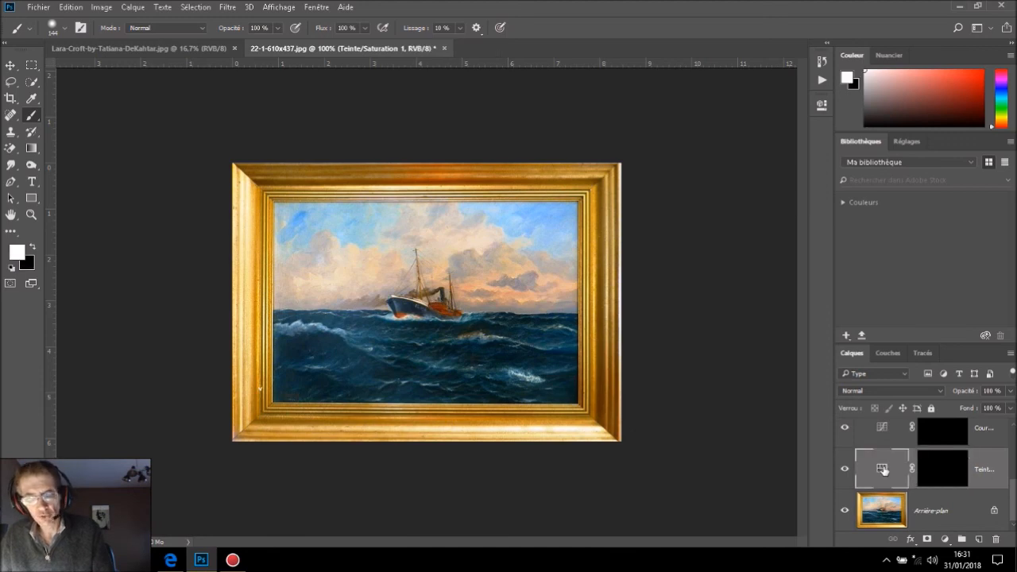
{"action": "double_click", "coordinate": [881, 469]}
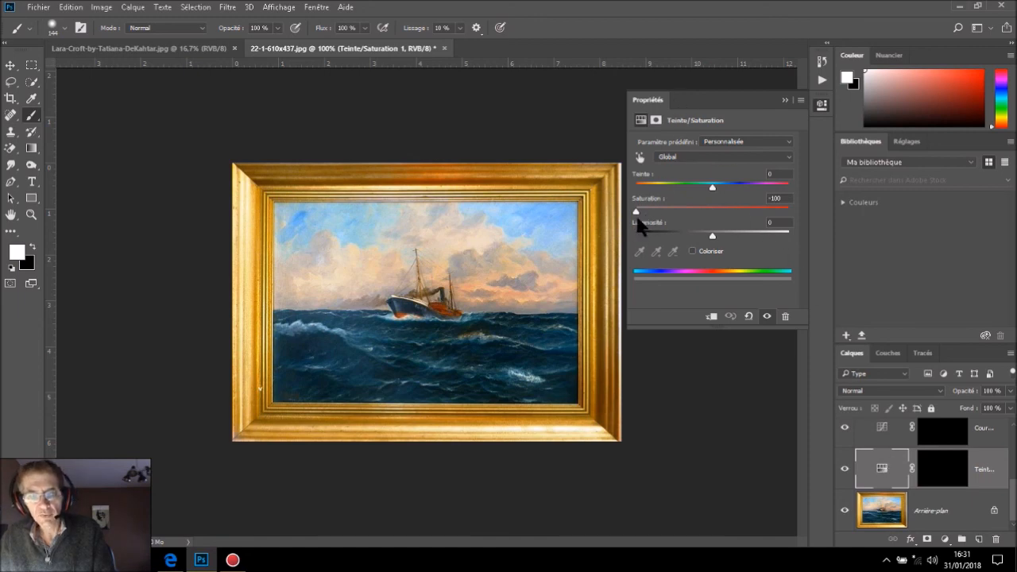
{"action": "left_click_drag", "start_coordinate": [639, 216], "coordinate": [792, 221]}
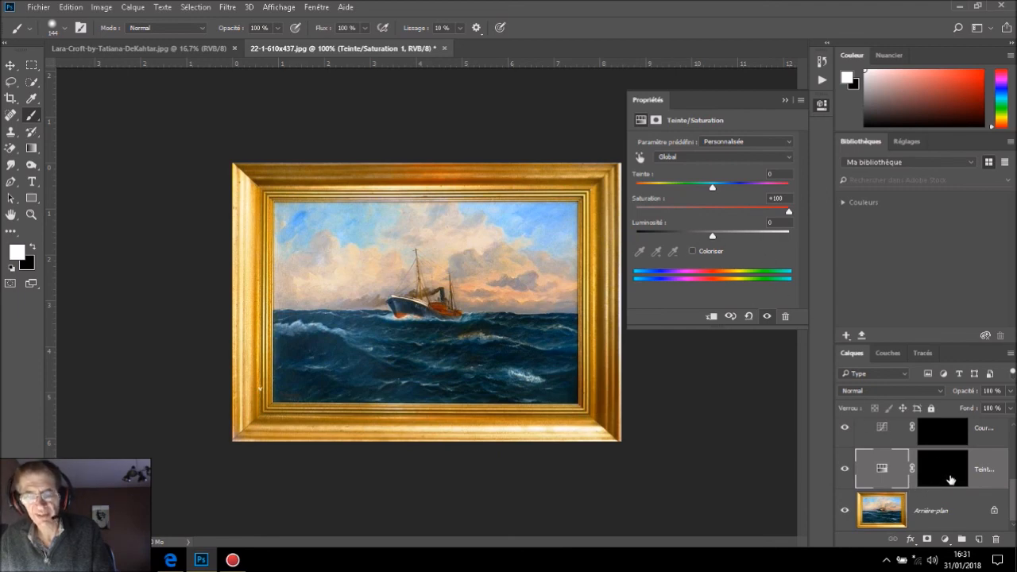
{"action": "left_click", "coordinate": [821, 105]}
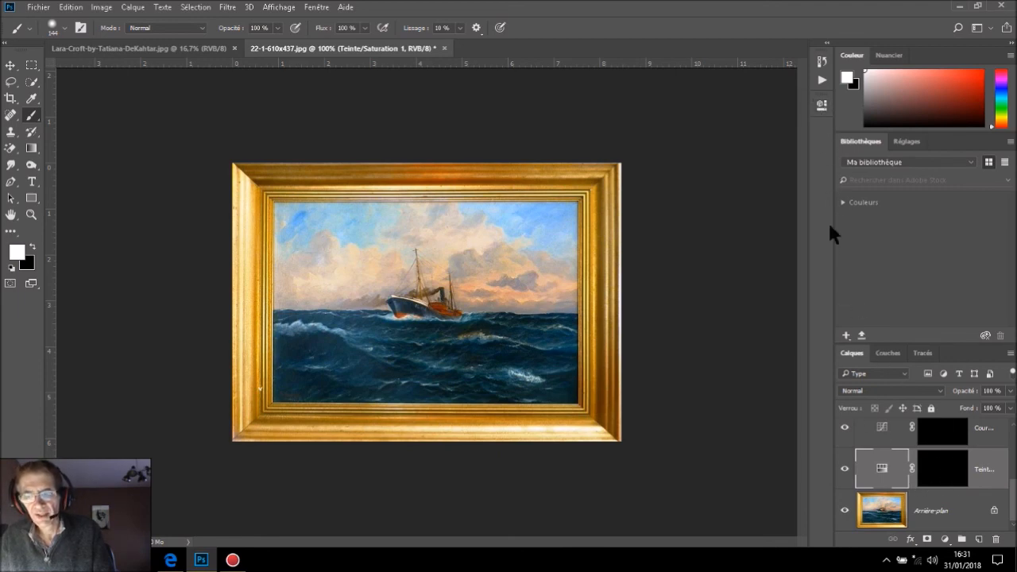
- Paint white on the Teinte/Saturation 1 mask over the ship and central sky to saturate that area
{"action": "left_click", "coordinate": [944, 474]}
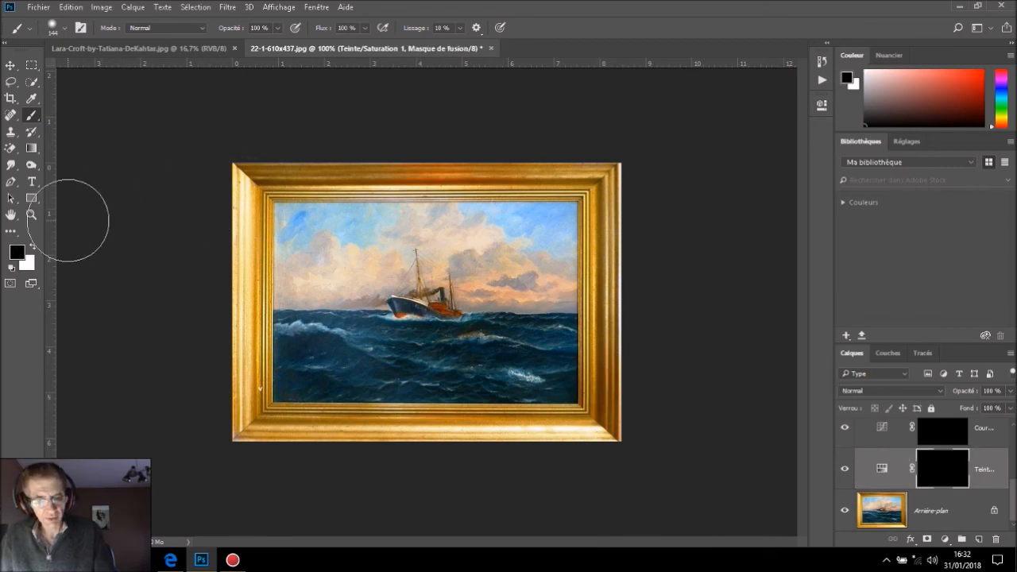
{"action": "key", "text": "x"}
{"action": "mouse_move", "coordinate": [483, 262]}
{"action": "left_mouse_down"}
{"action": "mouse_move", "coordinate": [397, 278]}
{"action": "mouse_move", "coordinate": [391, 309]}
{"action": "mouse_move", "coordinate": [367, 330]}
{"action": "mouse_move", "coordinate": [479, 320]}
{"action": "mouse_move", "coordinate": [486, 304]}
{"action": "mouse_move", "coordinate": [466, 284]}
{"action": "mouse_move", "coordinate": [420, 270]}
{"action": "mouse_move", "coordinate": [381, 274]}
{"action": "left_mouse_up"}
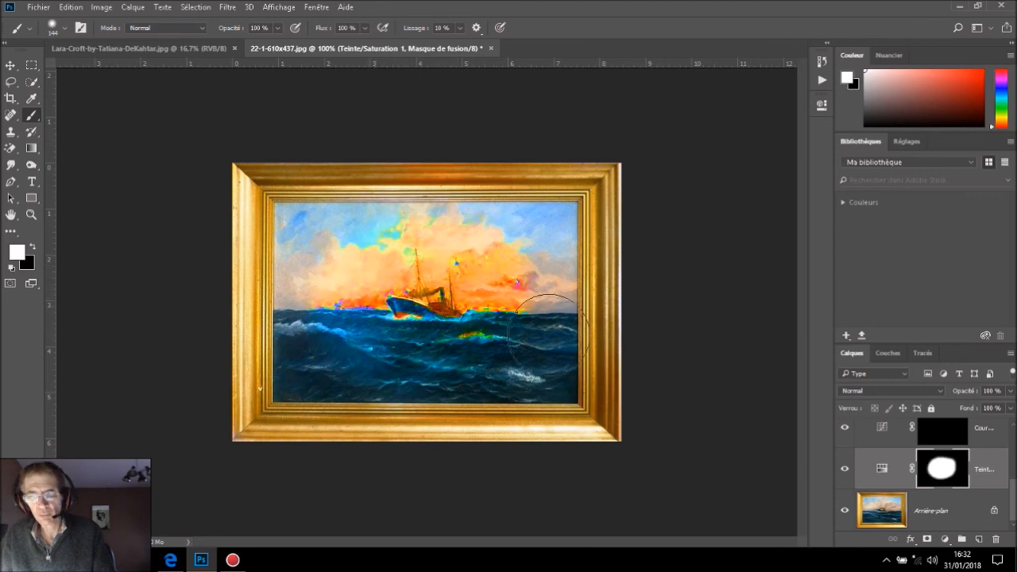
- Paint the gradient fill layer's mask entirely white to bring its tint back over the whole image
{"action": "scroll", "coordinate": [916, 445], "scroll_direction": "up", "scroll_amount": 5}
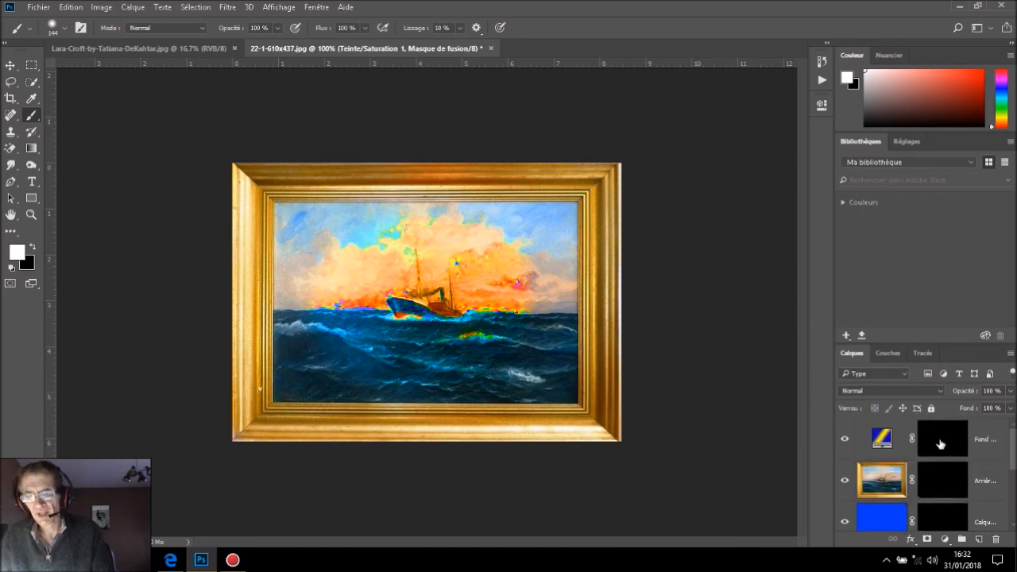
{"action": "left_click", "coordinate": [943, 439]}
{"action": "mouse_move", "coordinate": [601, 261]}
{"action": "left_mouse_down"}
{"action": "mouse_move", "coordinate": [616, 201]}
{"action": "mouse_move", "coordinate": [429, 173]}
{"action": "mouse_move", "coordinate": [287, 174]}
{"action": "mouse_move", "coordinate": [314, 224]}
{"action": "mouse_move", "coordinate": [610, 213]}
{"action": "mouse_move", "coordinate": [539, 254]}
{"action": "mouse_move", "coordinate": [316, 253]}
{"action": "mouse_move", "coordinate": [469, 295]}
{"action": "mouse_move", "coordinate": [625, 281]}
{"action": "mouse_move", "coordinate": [251, 312]}
{"action": "mouse_move", "coordinate": [253, 363]}
{"action": "mouse_move", "coordinate": [620, 352]}
{"action": "mouse_move", "coordinate": [282, 417]}
{"action": "mouse_move", "coordinate": [651, 424]}
{"action": "left_mouse_up"}
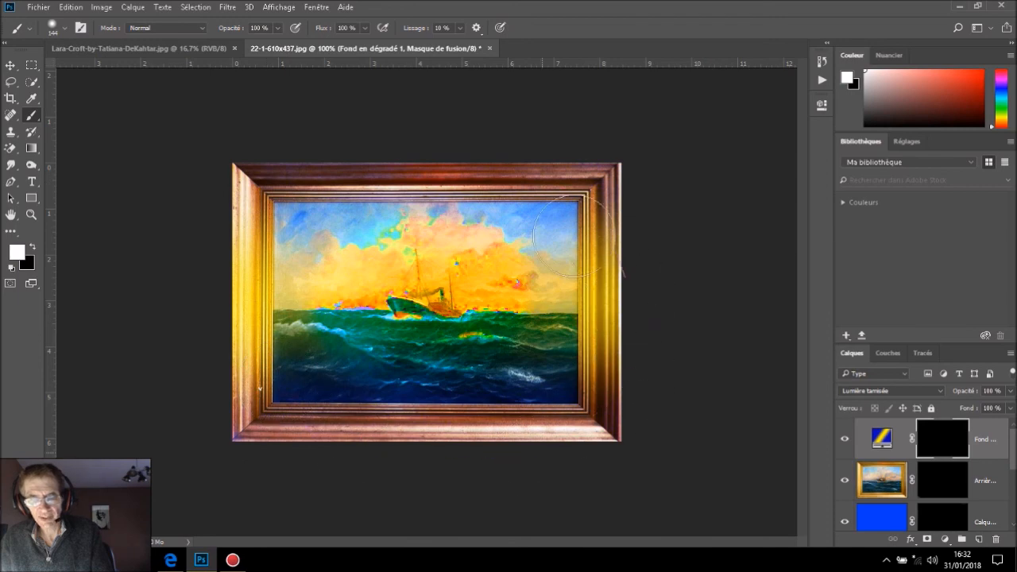
- Paint the Arrière-plan copie mask entirely white to reveal the duplicated painting
{"action": "left_click", "coordinate": [948, 482]}
{"action": "scroll", "coordinate": [958, 486], "scroll_direction": "down", "scroll_amount": 5}
{"action": "scroll", "coordinate": [958, 485], "scroll_direction": "up", "scroll_amount": 5}
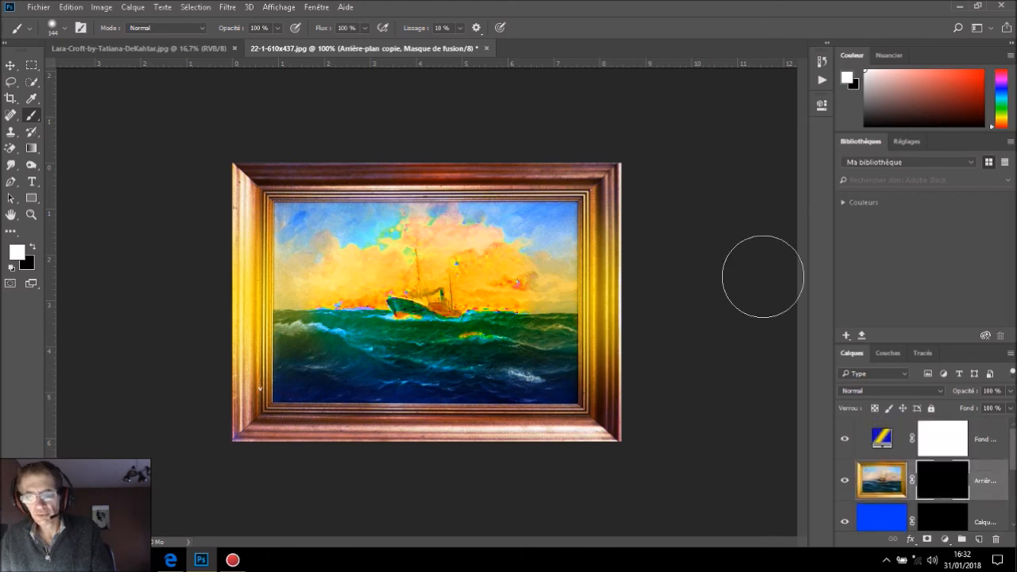
{"action": "mouse_move", "coordinate": [213, 200]}
{"action": "left_mouse_down"}
{"action": "mouse_move", "coordinate": [620, 221]}
{"action": "mouse_move", "coordinate": [497, 237]}
{"action": "mouse_move", "coordinate": [251, 244]}
{"action": "mouse_move", "coordinate": [352, 294]}
{"action": "mouse_move", "coordinate": [629, 275]}
{"action": "mouse_move", "coordinate": [273, 307]}
{"action": "mouse_move", "coordinate": [547, 332]}
{"action": "mouse_move", "coordinate": [609, 352]}
{"action": "mouse_move", "coordinate": [261, 344]}
{"action": "mouse_move", "coordinate": [339, 388]}
{"action": "mouse_move", "coordinate": [610, 410]}
{"action": "mouse_move", "coordinate": [562, 424]}
{"action": "mouse_move", "coordinate": [233, 430]}
{"action": "mouse_move", "coordinate": [516, 440]}
{"action": "mouse_move", "coordinate": [640, 416]}
{"action": "mouse_move", "coordinate": [632, 241]}
{"action": "mouse_move", "coordinate": [568, 174]}
{"action": "mouse_move", "coordinate": [338, 186]}
{"action": "mouse_move", "coordinate": [251, 251]}
{"action": "mouse_move", "coordinate": [266, 322]}
{"action": "mouse_move", "coordinate": [318, 322]}
{"action": "left_mouse_up"}
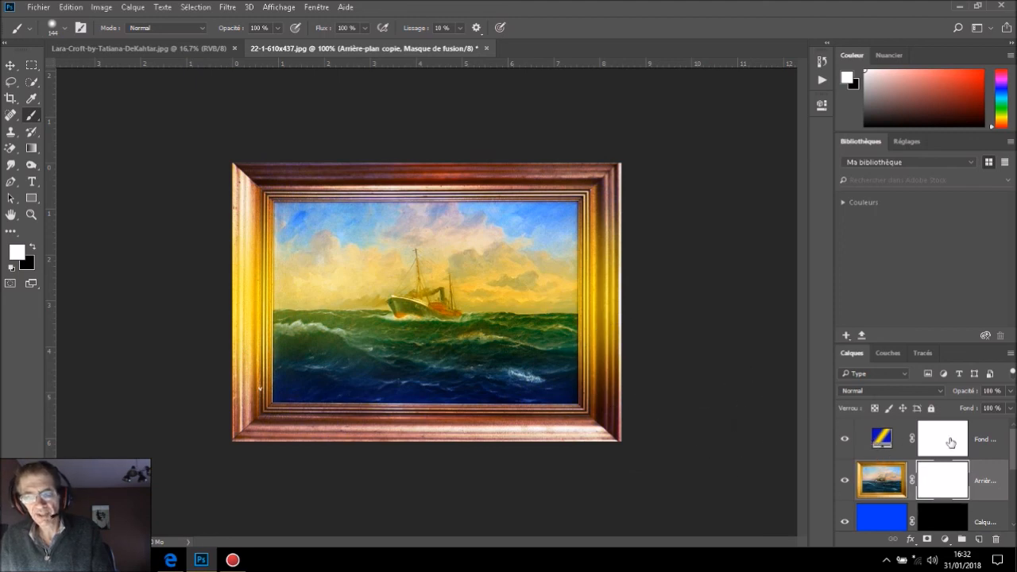
- Compare the image with the gradient fill layer hidden and shown several times, leaving it shown
{"action": "left_click", "coordinate": [845, 441]}
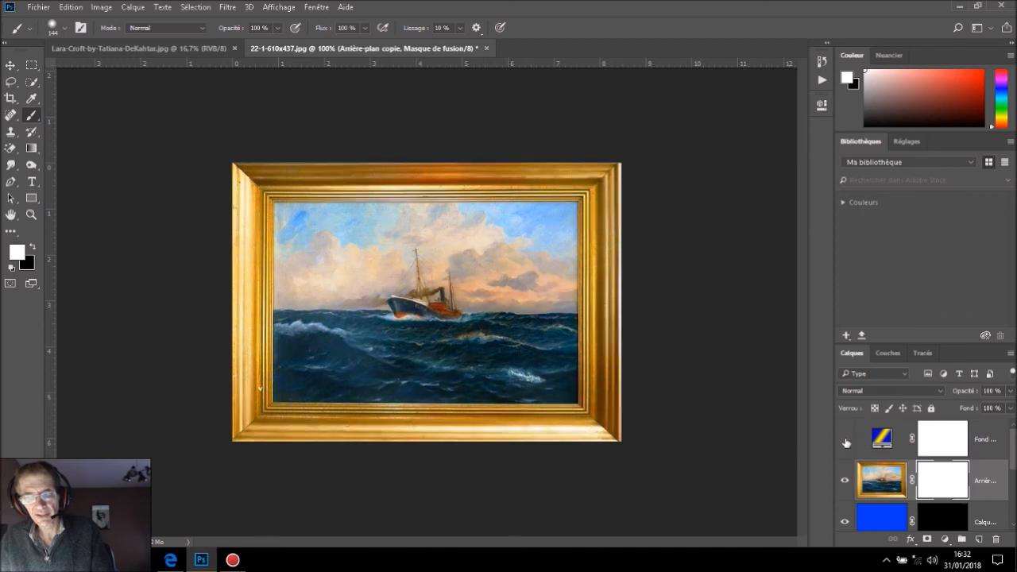
{"action": "left_click", "coordinate": [845, 440]}
{"action": "left_click", "coordinate": [847, 441]}
{"action": "left_click", "coordinate": [847, 440]}
{"action": "left_click", "coordinate": [848, 442]}
{"action": "left_click", "coordinate": [848, 441]}
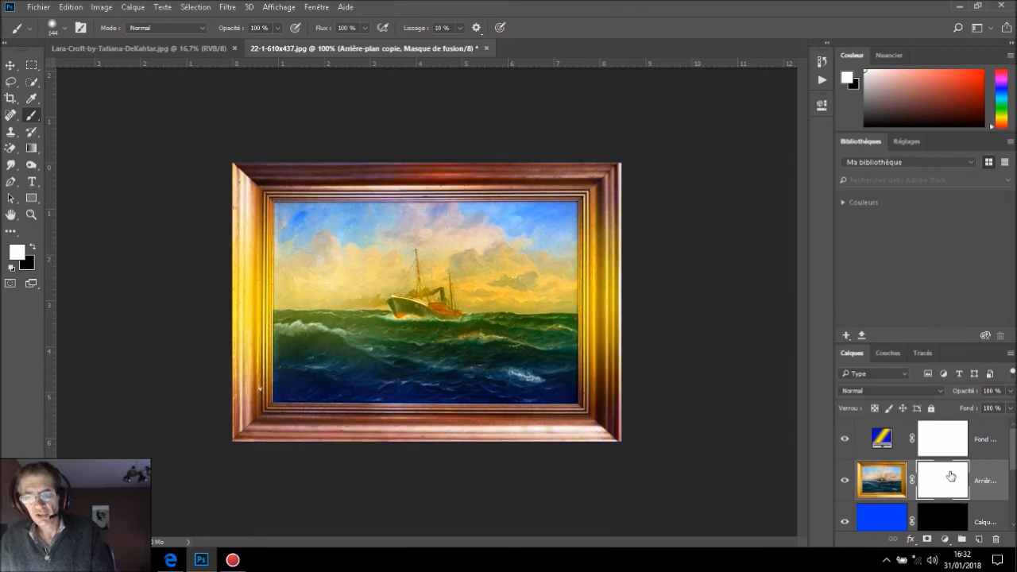
- Examine how the white Arrière-plan copie mask relates to the masks of the layers beneath it
{"action": "scroll", "coordinate": [961, 482], "scroll_direction": "down", "scroll_amount": 2}
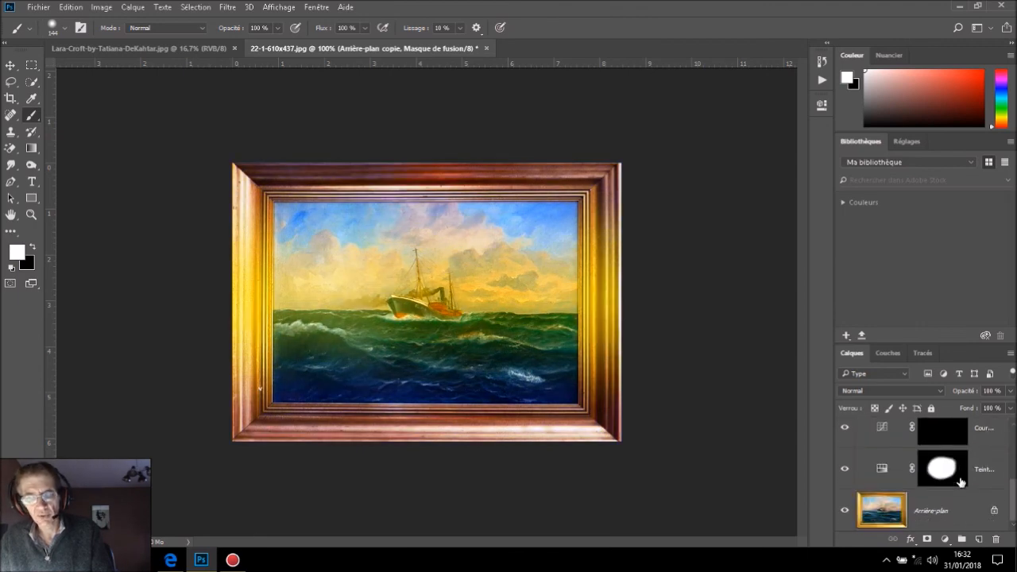
{"action": "scroll", "coordinate": [960, 480], "scroll_direction": "up", "scroll_amount": 2}
{"action": "scroll", "coordinate": [960, 480], "scroll_direction": "up", "scroll_amount": 1}
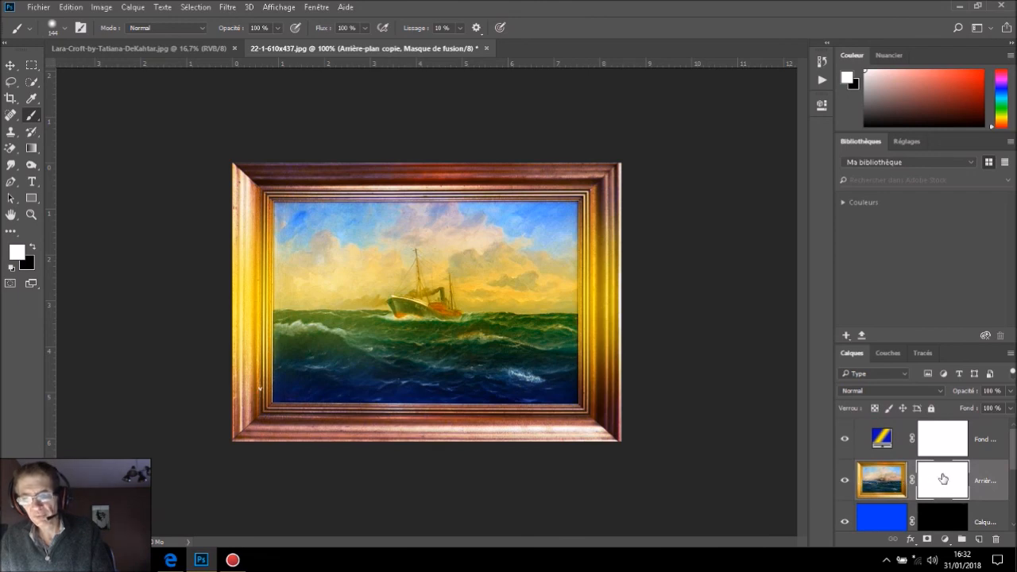
{"action": "scroll", "coordinate": [943, 477], "scroll_direction": "down", "scroll_amount": 3}
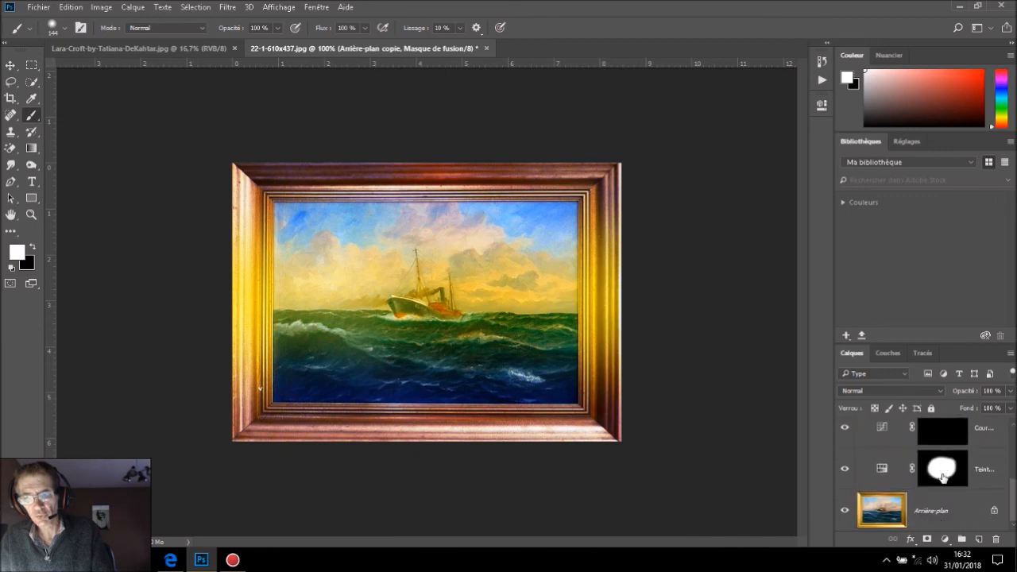
{"action": "scroll", "coordinate": [942, 477], "scroll_direction": "up", "scroll_amount": 2}
{"action": "scroll", "coordinate": [943, 478], "scroll_direction": "down", "scroll_amount": 2}
{"action": "scroll", "coordinate": [943, 479], "scroll_direction": "up", "scroll_amount": 3}
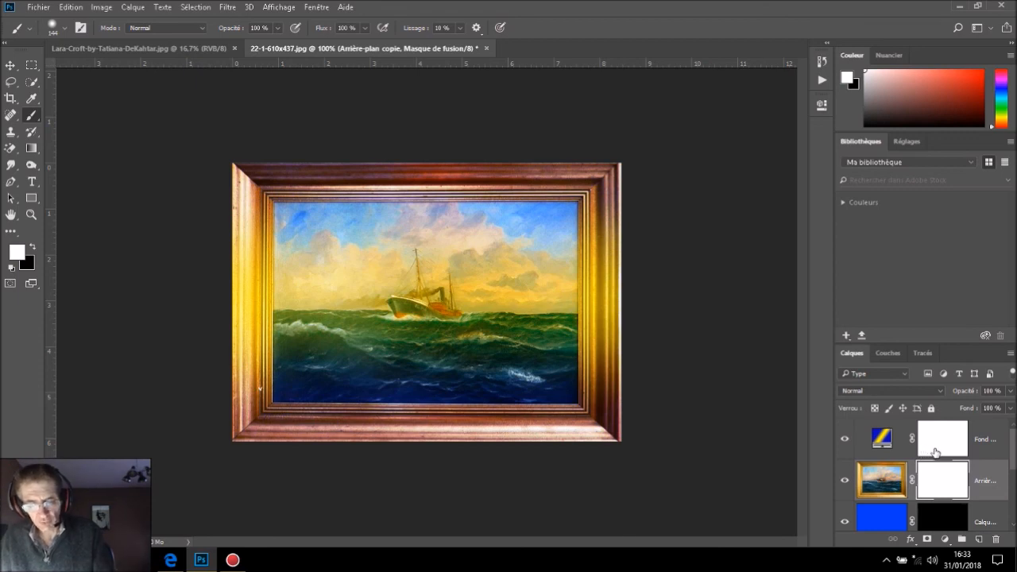
- Set the gradient fill layer's blending mode to Superposition, its opacity to 13% and its fill opacity to 41%
{"action": "double_click", "coordinate": [988, 431]}
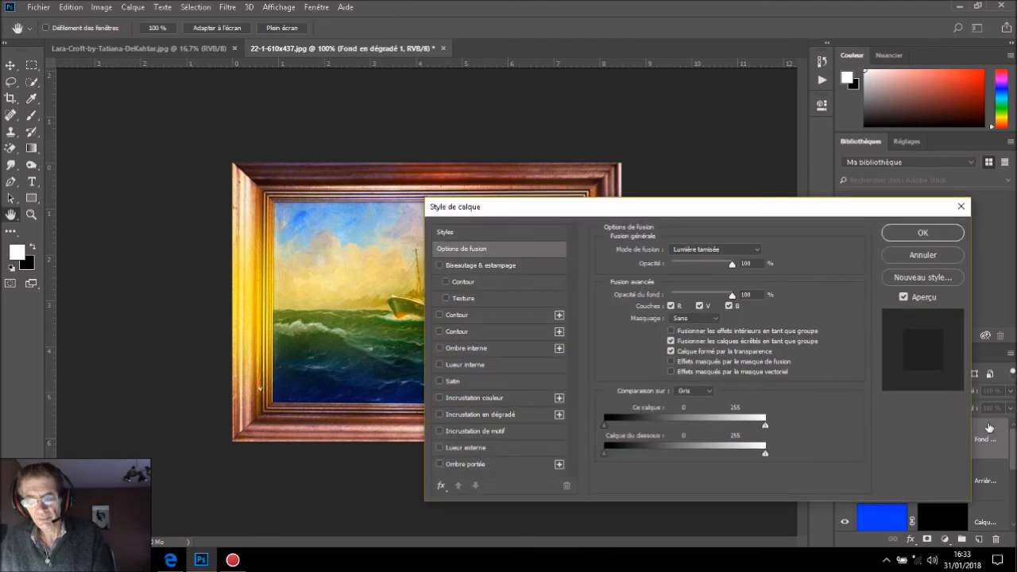
{"action": "left_click_drag", "start_coordinate": [748, 206], "coordinate": [904, 204]}
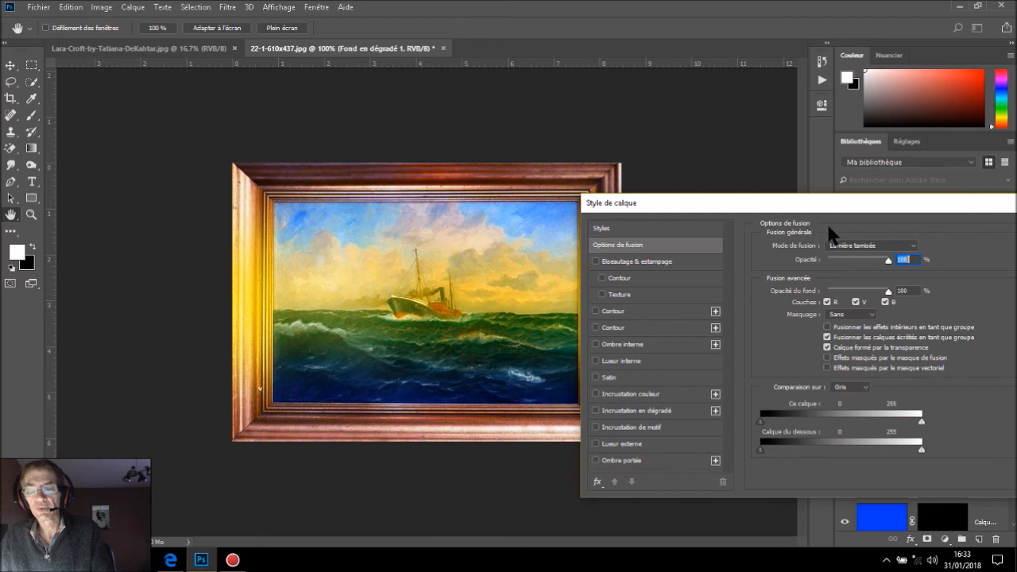
{"action": "left_click", "coordinate": [865, 247]}
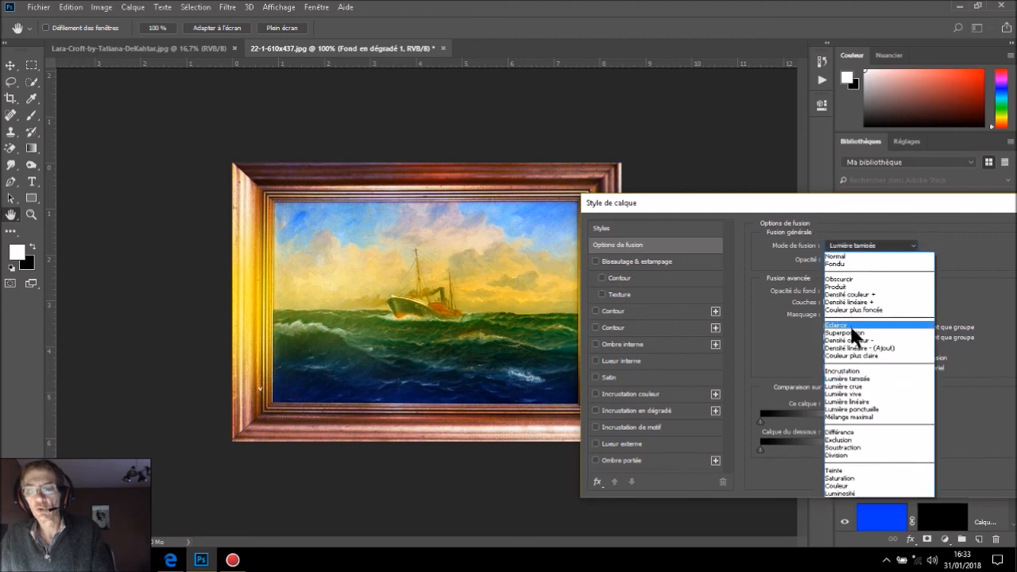
{"action": "left_click", "coordinate": [849, 332]}
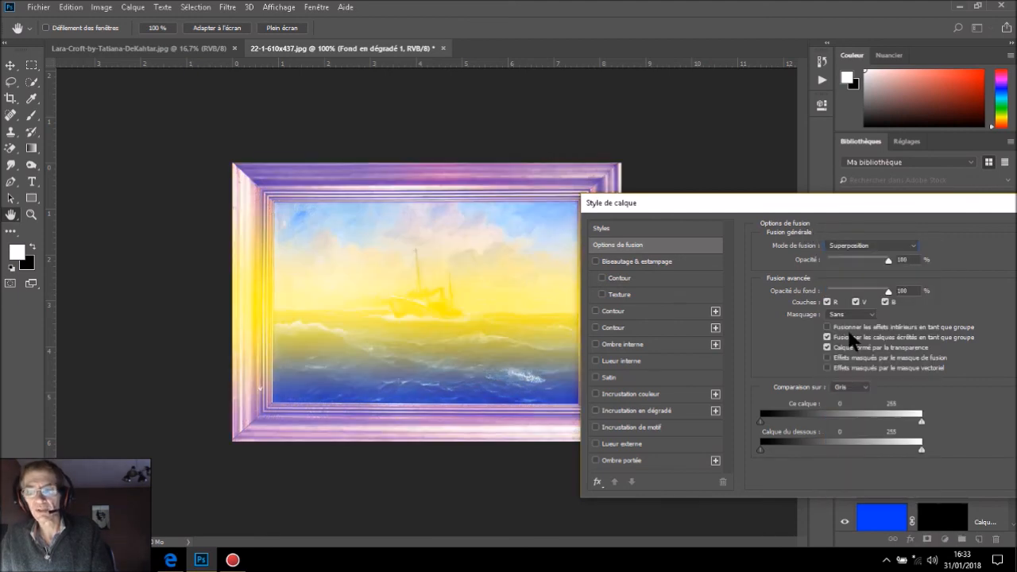
{"action": "mouse_move", "coordinate": [872, 264]}
{"action": "left_mouse_down"}
{"action": "mouse_move", "coordinate": [864, 256]}
{"action": "mouse_move", "coordinate": [838, 266]}
{"action": "mouse_move", "coordinate": [850, 291]}
{"action": "left_mouse_up"}
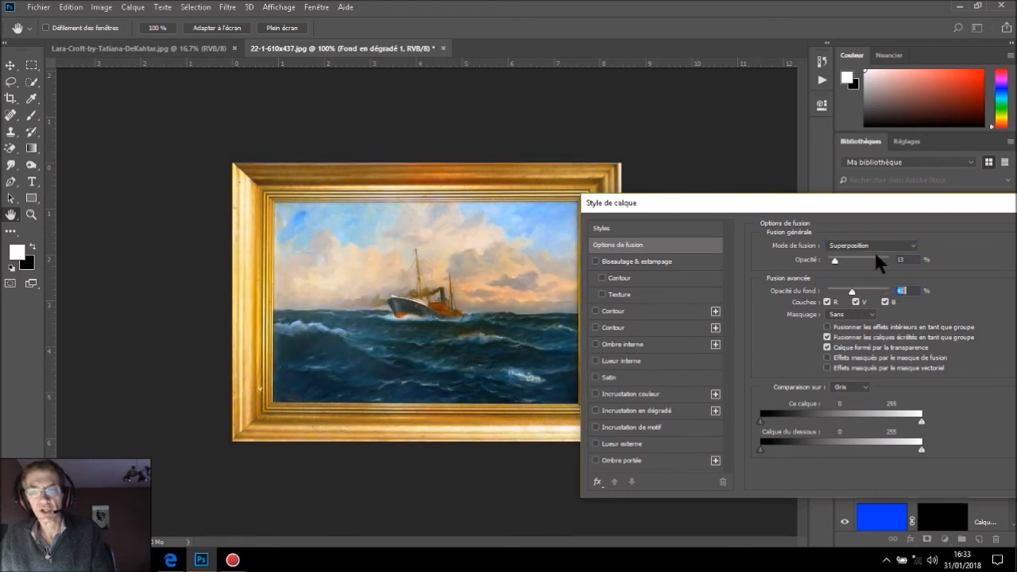
{"action": "left_click_drag", "start_coordinate": [908, 208], "coordinate": [733, 220]}
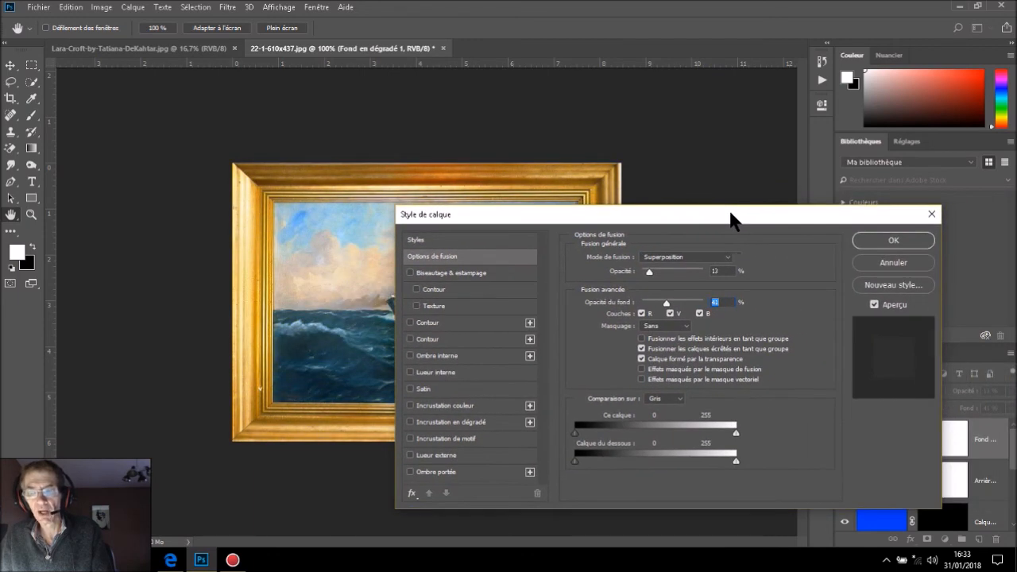
{"action": "left_click", "coordinate": [893, 241]}
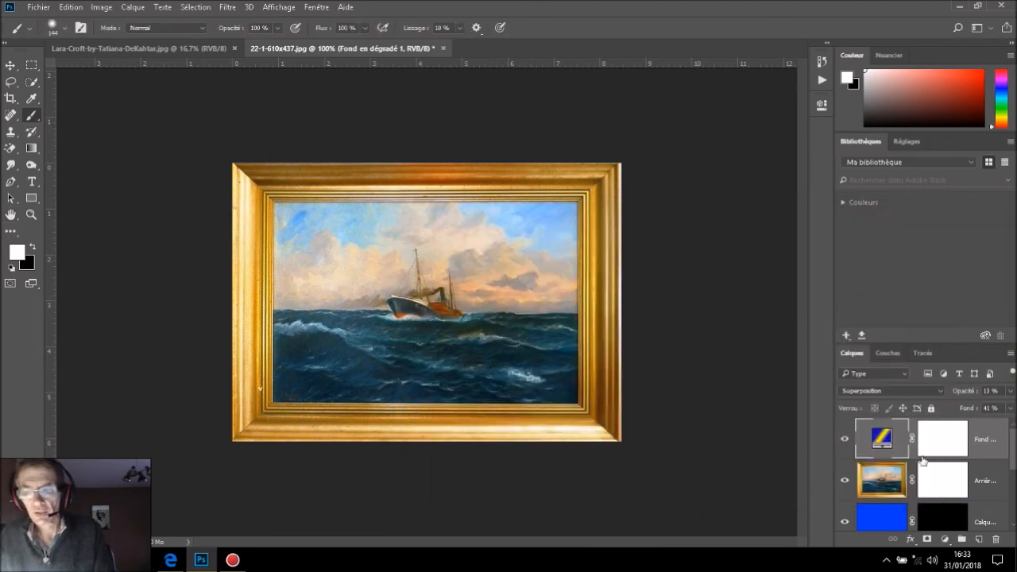
- Fill the gradient fill, Arrière-plan copie and Teinte/Saturation layer masks with black
{"action": "left_click", "coordinate": [952, 443]}
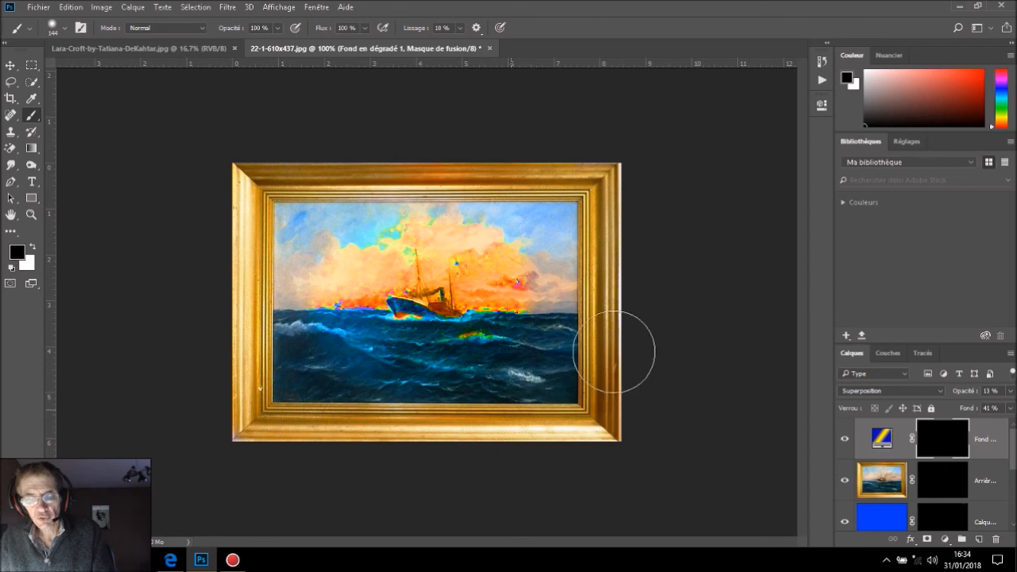
{"action": "scroll", "coordinate": [877, 499], "scroll_direction": "down", "scroll_amount": 3}
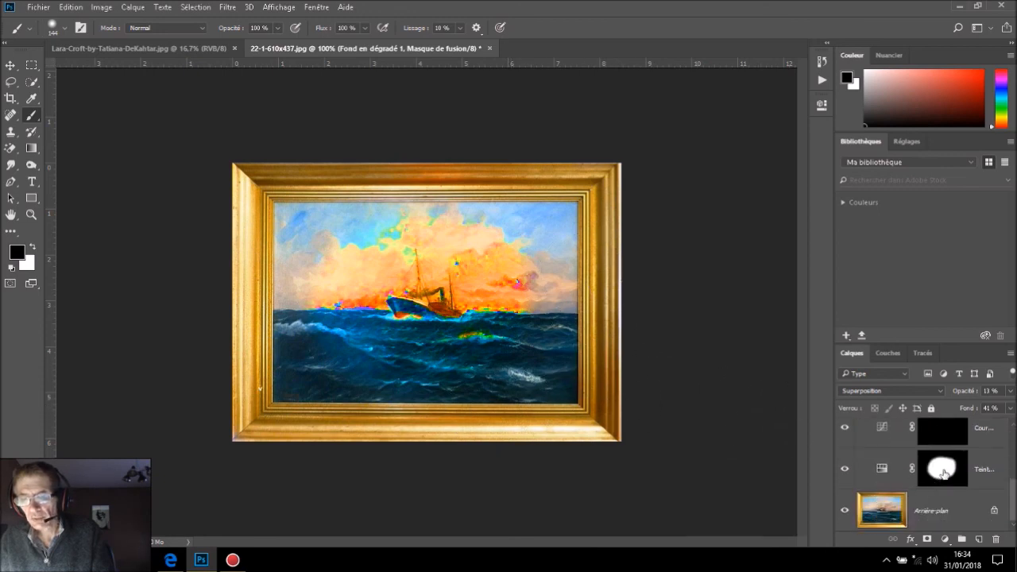
{"action": "left_click", "coordinate": [942, 475]}
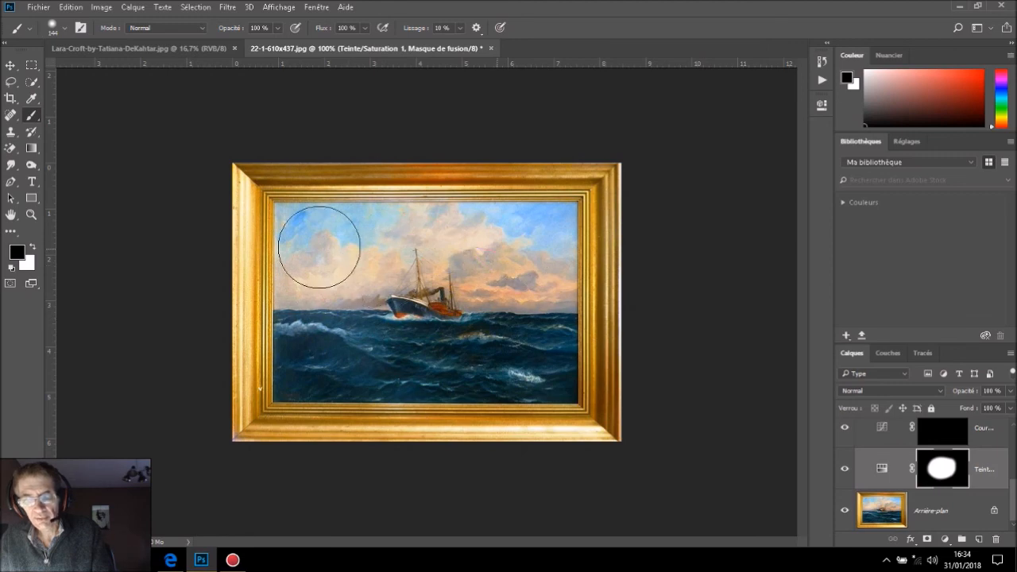
{"action": "key", "text": "alt+BackSpace"}
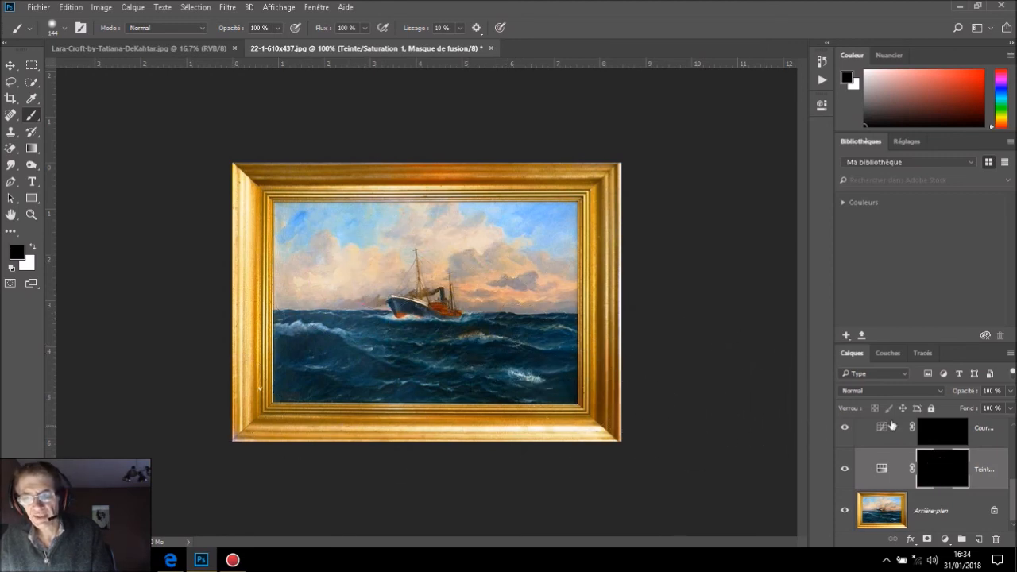
- Inspect the blending options of the Courbes 1 layer and close them without changes
{"action": "scroll", "coordinate": [918, 467], "scroll_direction": "up", "scroll_amount": 3}
{"action": "scroll", "coordinate": [919, 462], "scroll_direction": "down", "scroll_amount": 3}
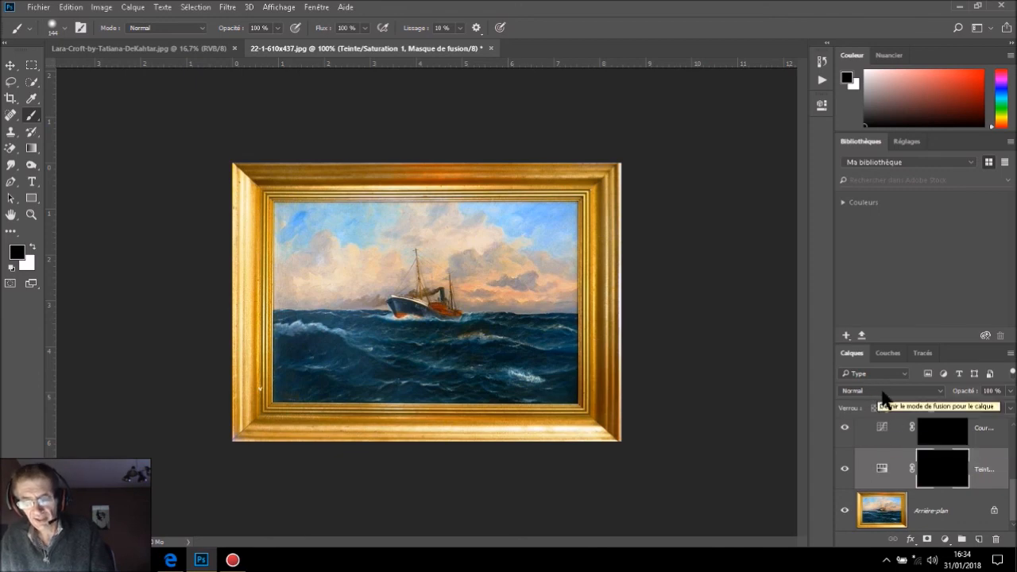
{"action": "double_click", "coordinate": [993, 424]}
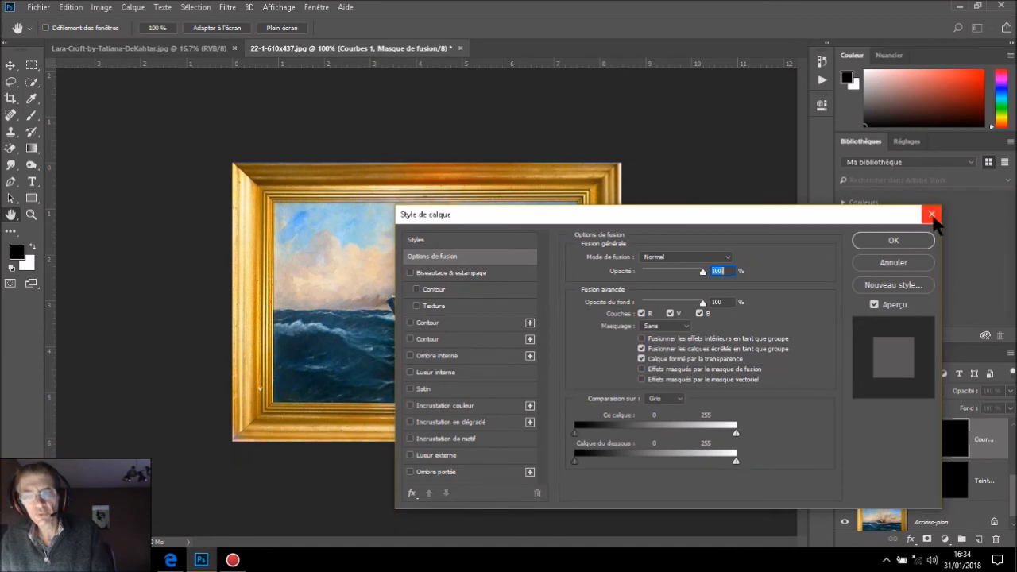
{"action": "left_click", "coordinate": [932, 218]}
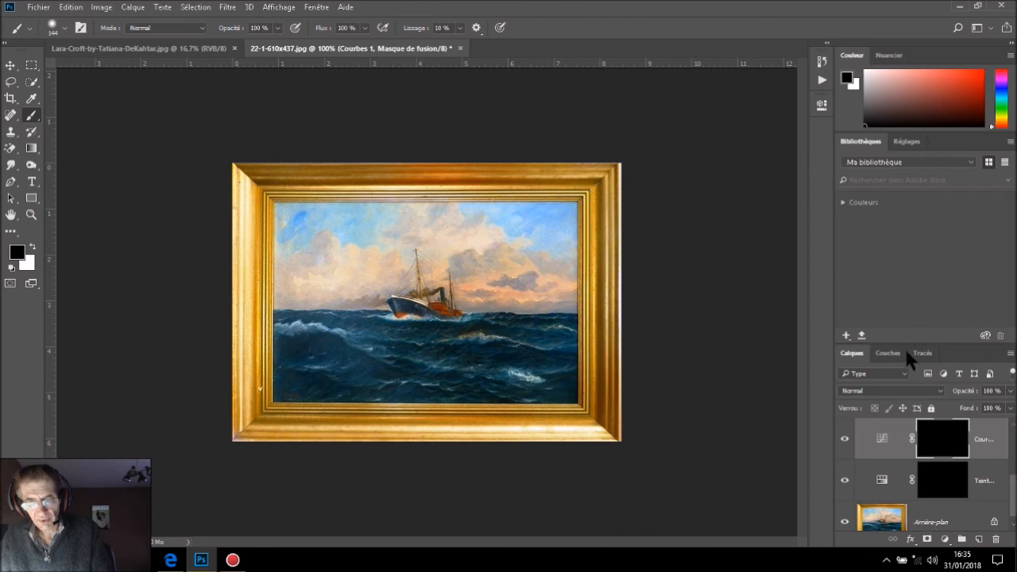
- Examine the masks through the whole layer stack, comparing the madimax text layer's mask with the black ones around it
{"action": "scroll", "coordinate": [926, 472], "scroll_direction": "up", "scroll_amount": 3}
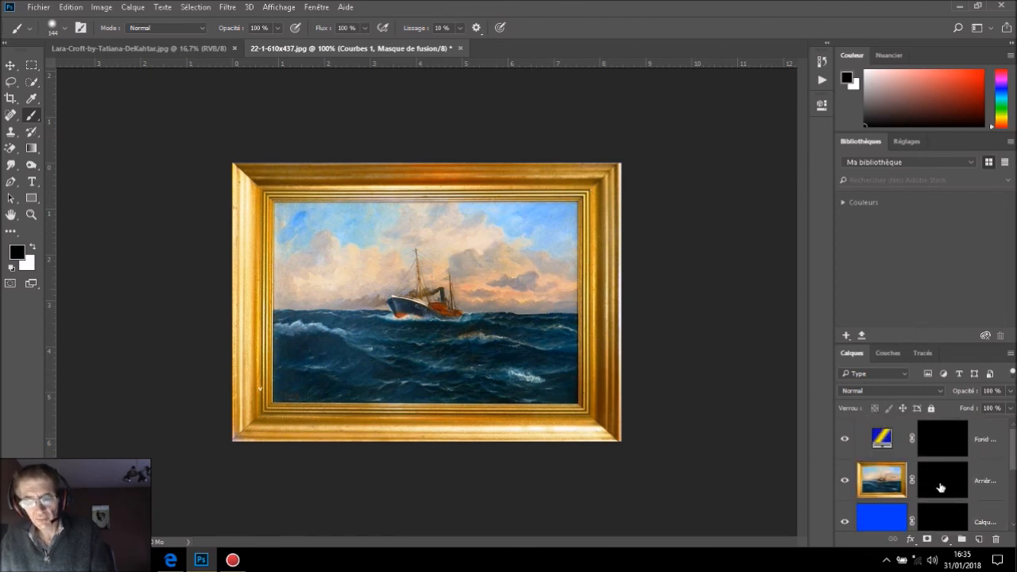
{"action": "scroll", "coordinate": [941, 487], "scroll_direction": "down", "scroll_amount": 2}
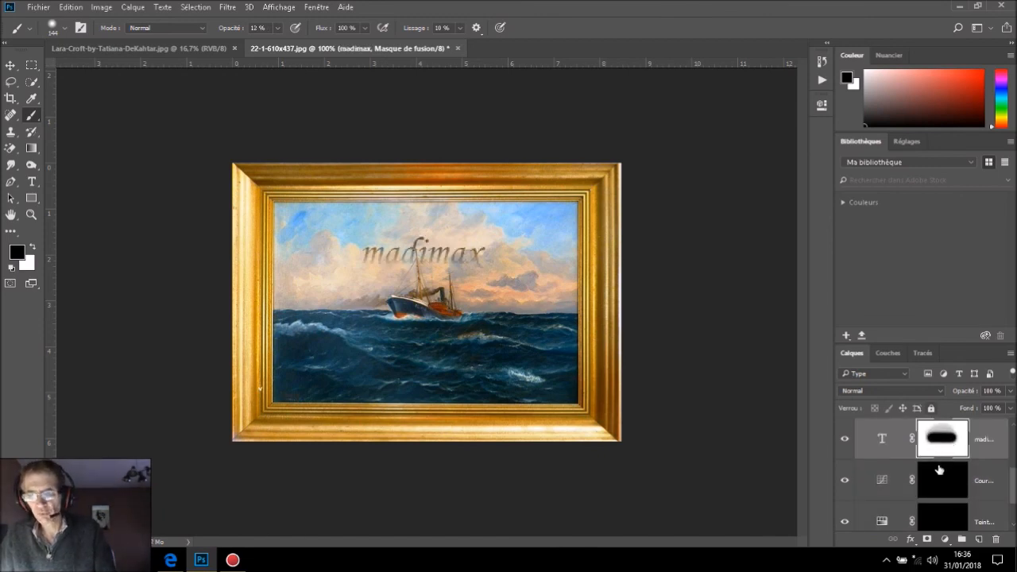
{"action": "scroll", "coordinate": [940, 469], "scroll_direction": "down", "scroll_amount": 2}
{"action": "scroll", "coordinate": [940, 470], "scroll_direction": "up", "scroll_amount": 2}
{"action": "scroll", "coordinate": [940, 470], "scroll_direction": "down", "scroll_amount": 2}
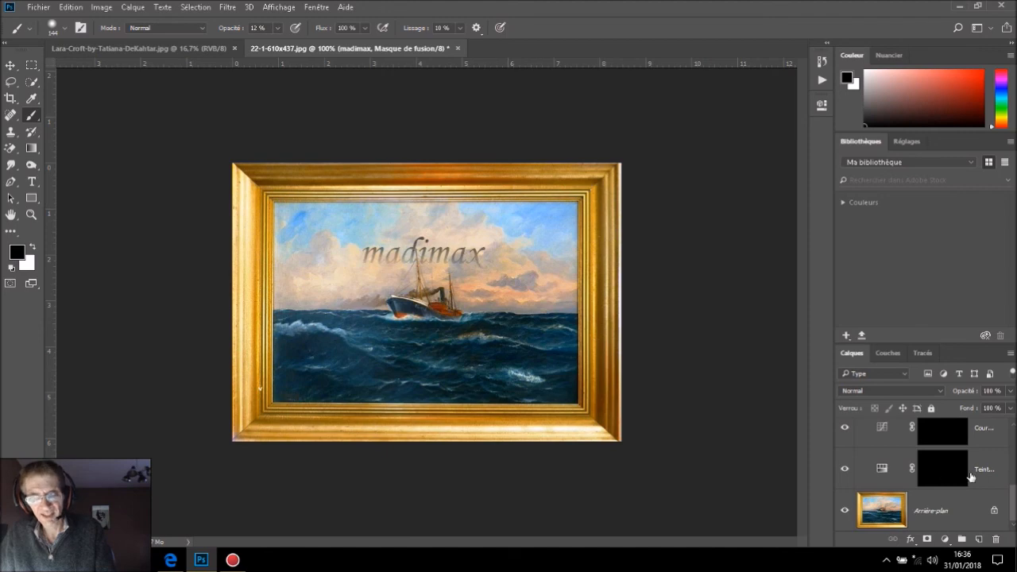
{"action": "scroll", "coordinate": [983, 467], "scroll_direction": "up", "scroll_amount": 3}
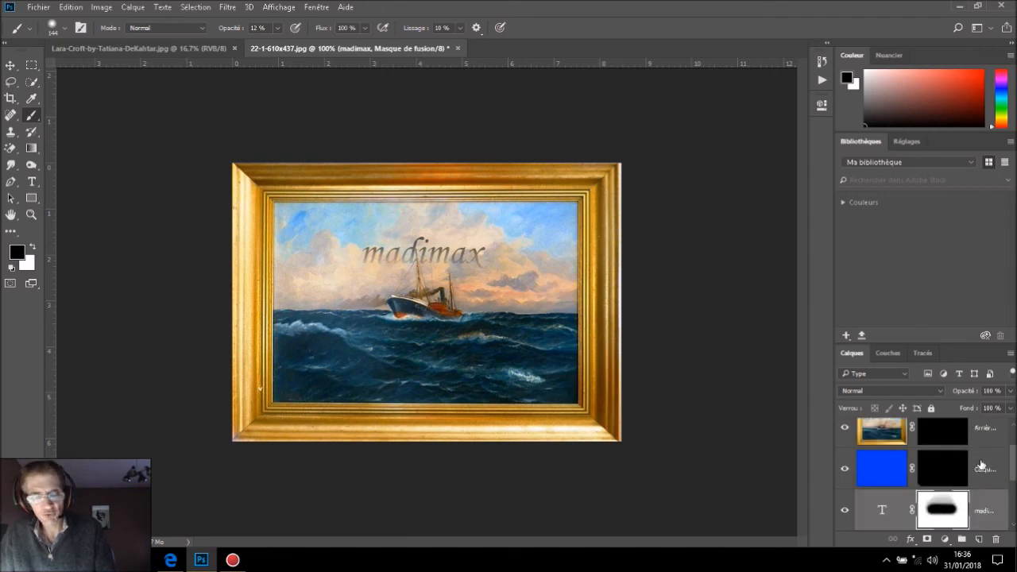
{"action": "scroll", "coordinate": [982, 465], "scroll_direction": "down", "scroll_amount": 1}
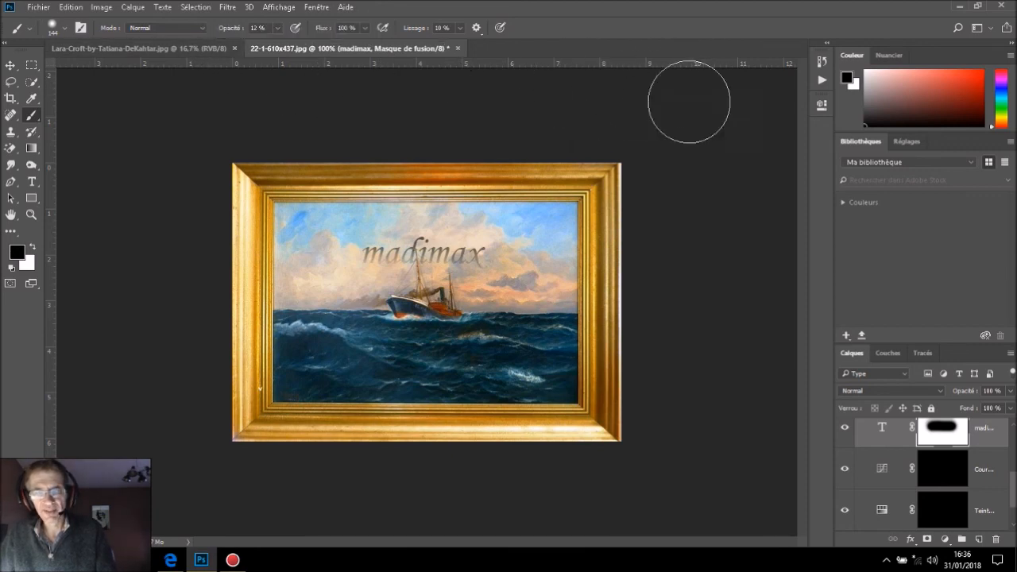
- Revert 22-1-610x437.jpg to its opening snapshot in the history, leaving only the Arrière-plan layer
{"action": "left_click", "coordinate": [821, 61]}
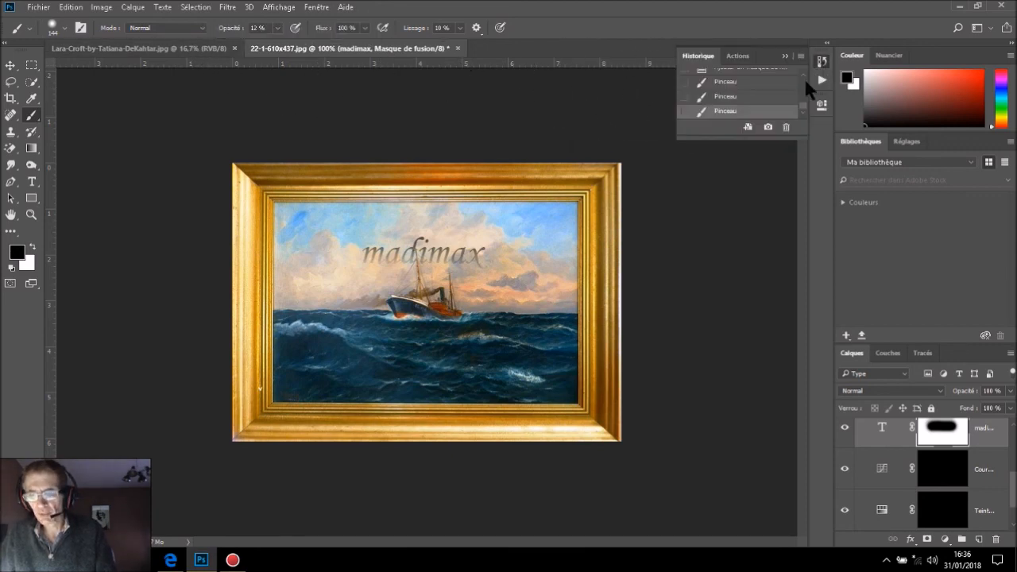
{"action": "scroll", "coordinate": [770, 98], "scroll_direction": "up", "scroll_amount": 7}
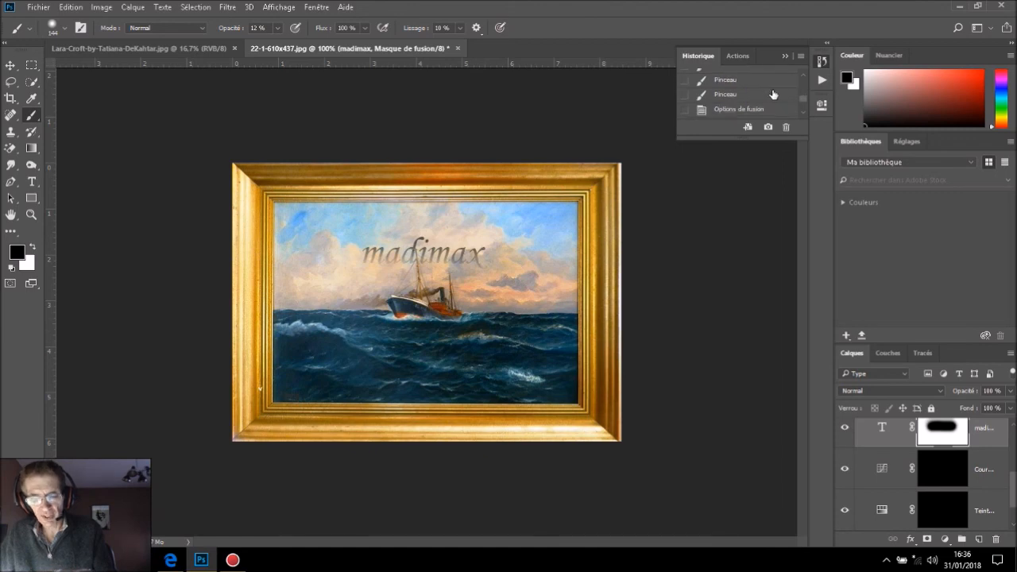
{"action": "scroll", "coordinate": [774, 96], "scroll_direction": "up", "scroll_amount": 2}
{"action": "scroll", "coordinate": [801, 91], "scroll_direction": "up", "scroll_amount": 3}
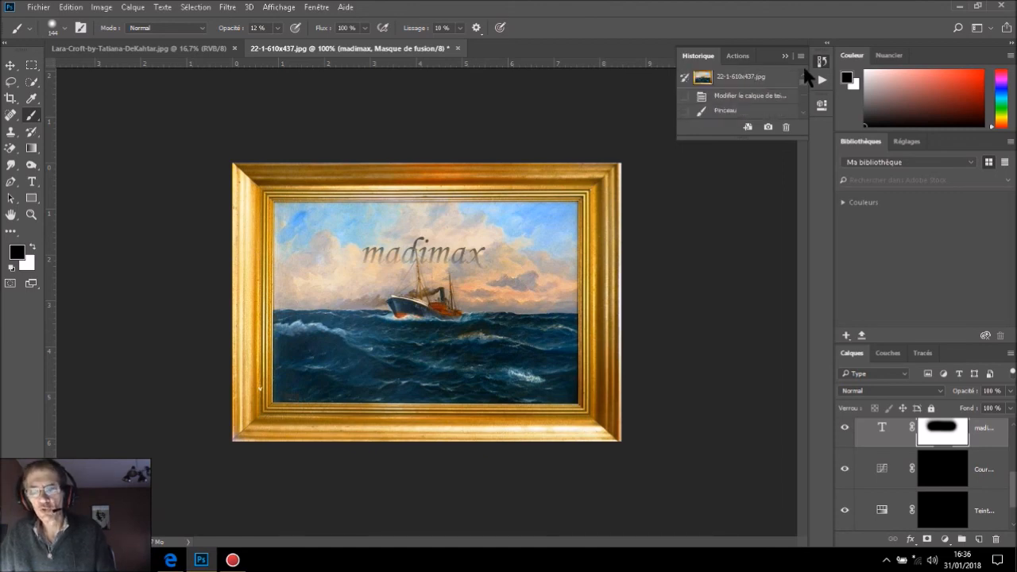
{"action": "left_click", "coordinate": [746, 80]}
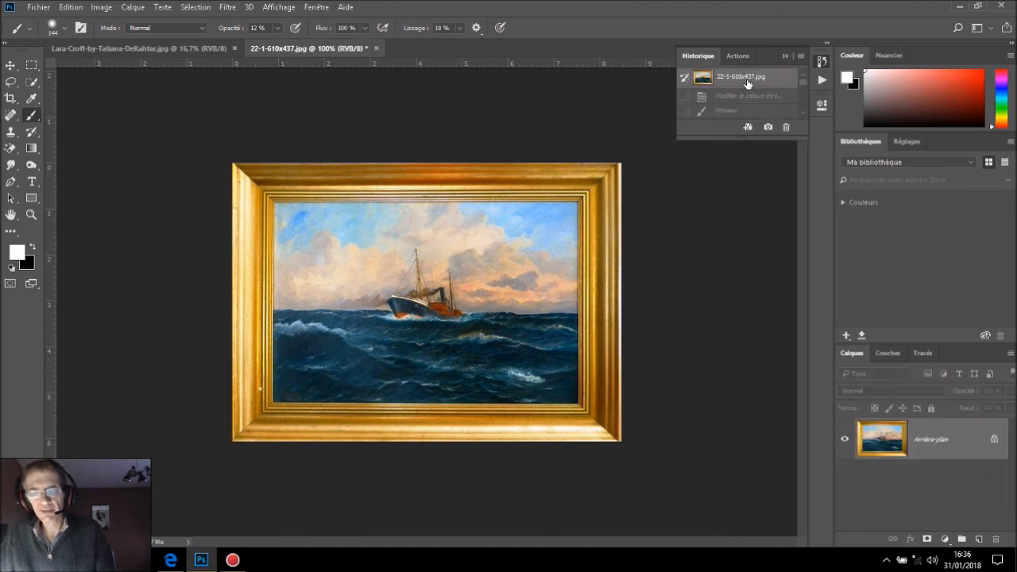
{"action": "left_click", "coordinate": [821, 62]}
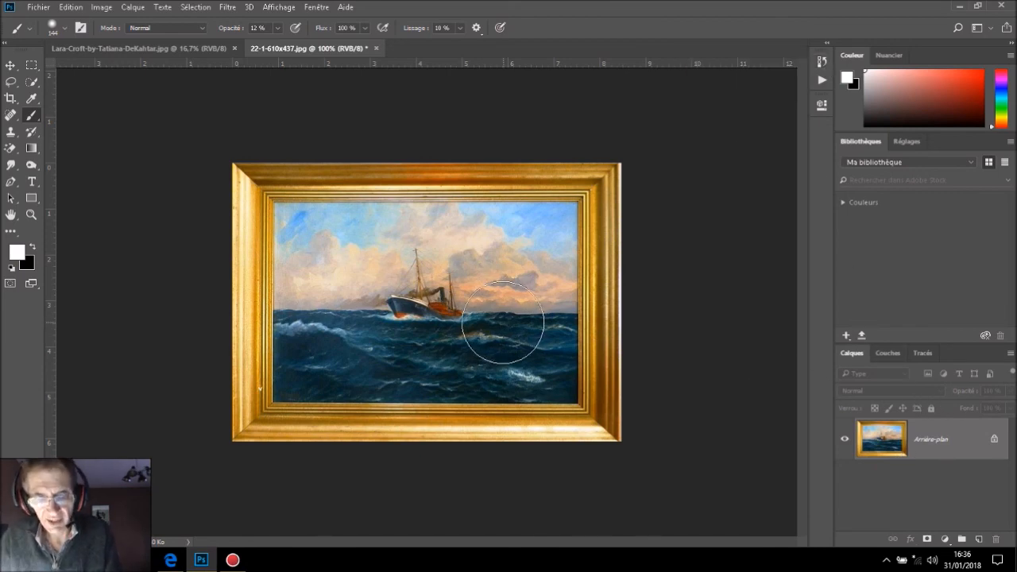
- Copy the Lara Croft photo into the ship painting document as a new layer with the Move tool
{"action": "left_click", "coordinate": [185, 48]}
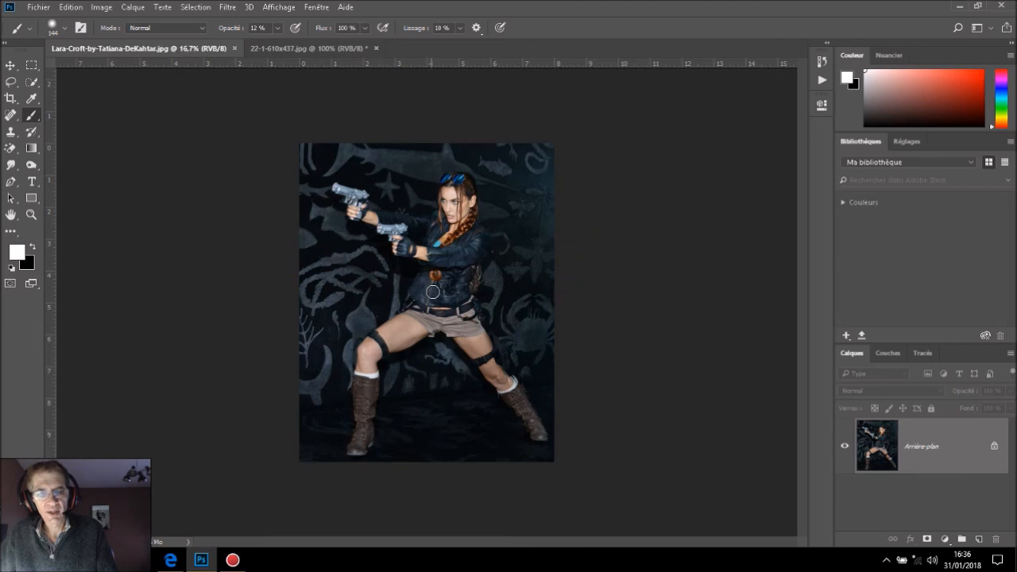
{"action": "left_click", "coordinate": [10, 66]}
{"action": "mouse_move", "coordinate": [437, 307]}
{"action": "left_mouse_down"}
{"action": "mouse_move", "coordinate": [308, 62]}
{"action": "mouse_move", "coordinate": [334, 51]}
{"action": "mouse_move", "coordinate": [476, 321]}
{"action": "left_mouse_up"}
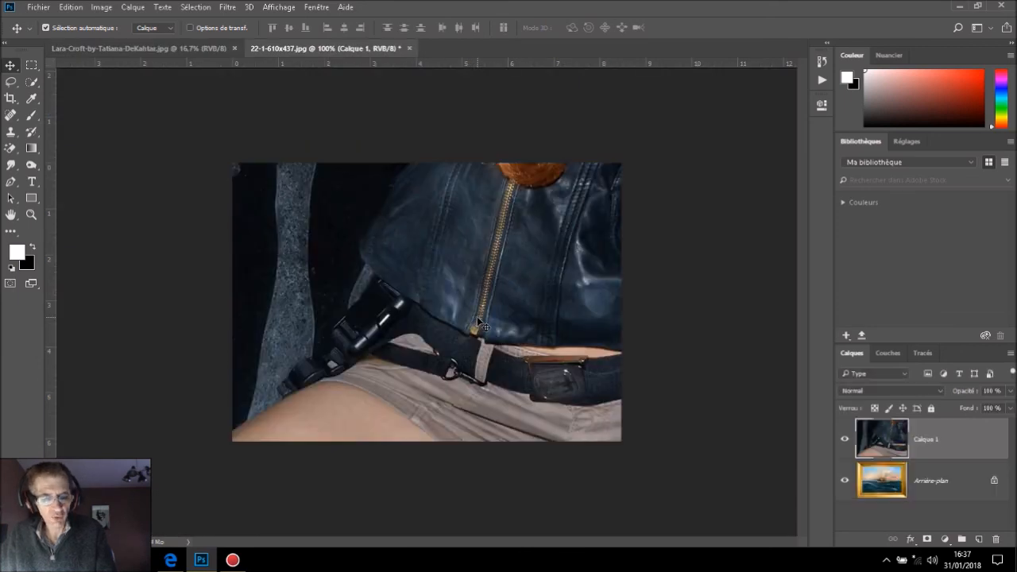
- Free-transform the Lara Croft layer to about 23.5% width and 13.4% height so it covers most of the framed painting
{"action": "scroll", "coordinate": [560, 300], "scroll_direction": "down", "scroll_amount": 3}
{"action": "scroll", "coordinate": [560, 305], "scroll_direction": "down", "scroll_amount": 1}
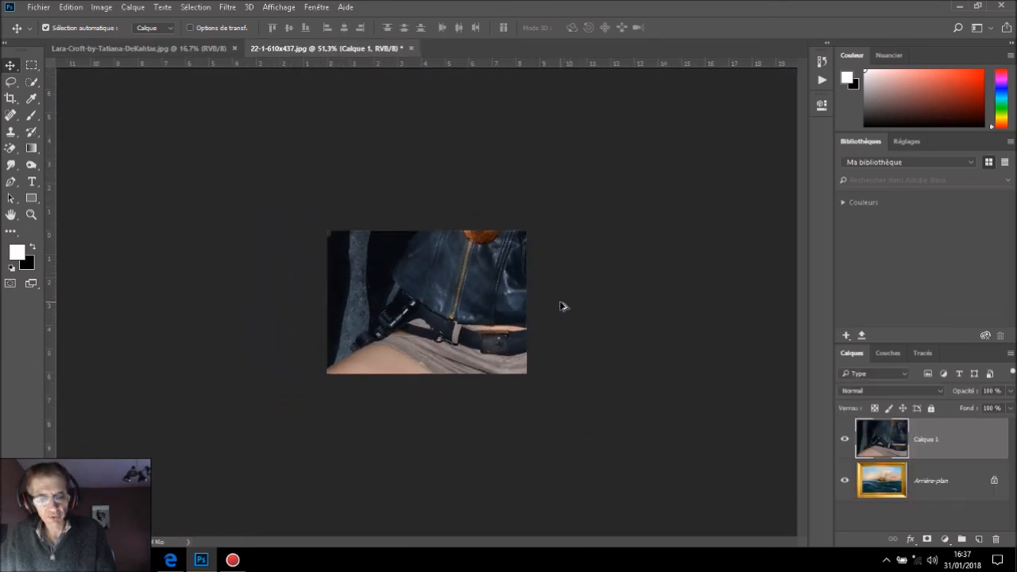
{"action": "key", "text": "ctrl+t"}
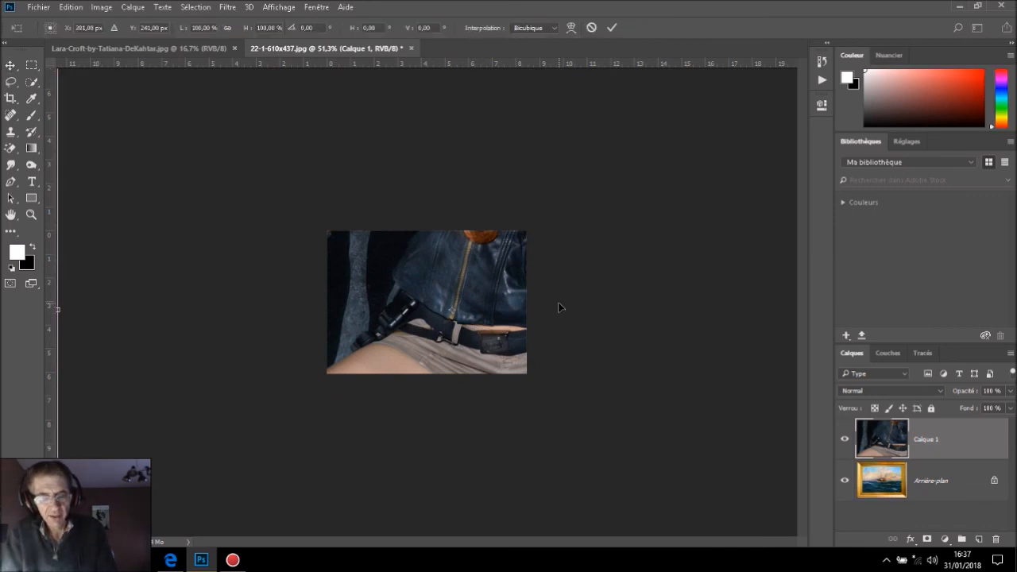
{"action": "scroll", "coordinate": [561, 324], "scroll_direction": "down", "scroll_amount": 4}
{"action": "scroll", "coordinate": [560, 326], "scroll_direction": "down", "scroll_amount": 2}
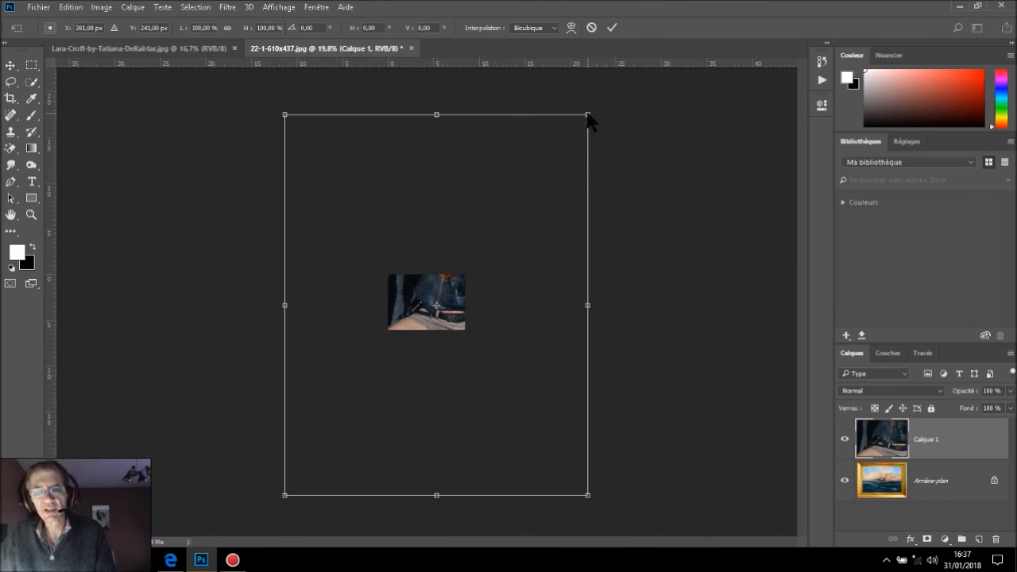
{"action": "mouse_move", "coordinate": [588, 113]}
{"action": "left_mouse_down"}
{"action": "mouse_move", "coordinate": [431, 306]}
{"action": "mouse_move", "coordinate": [327, 461]}
{"action": "mouse_move", "coordinate": [320, 457]}
{"action": "mouse_move", "coordinate": [408, 289]}
{"action": "left_mouse_up"}
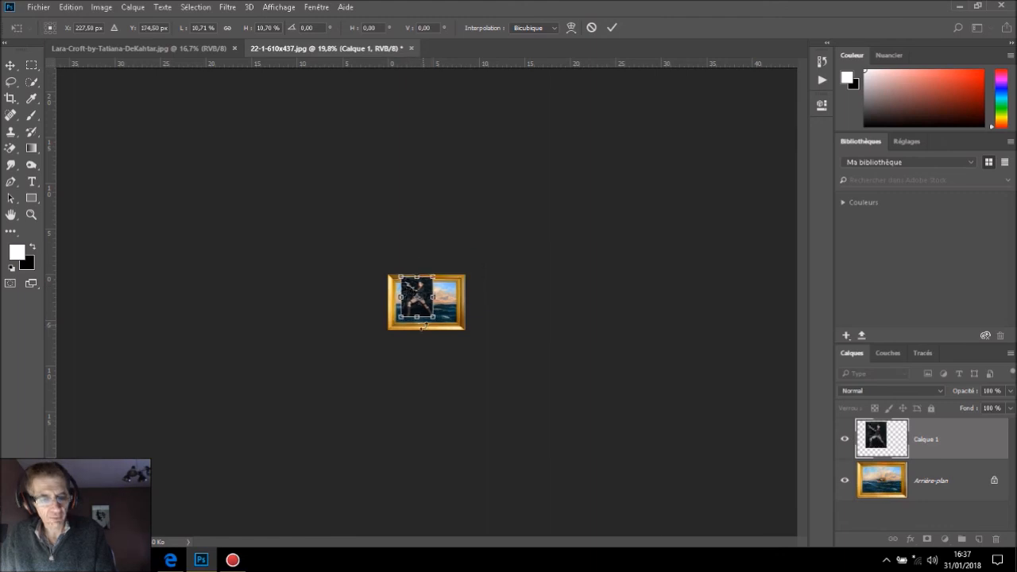
{"action": "left_click_drag", "start_coordinate": [433, 317], "coordinate": [472, 326]}
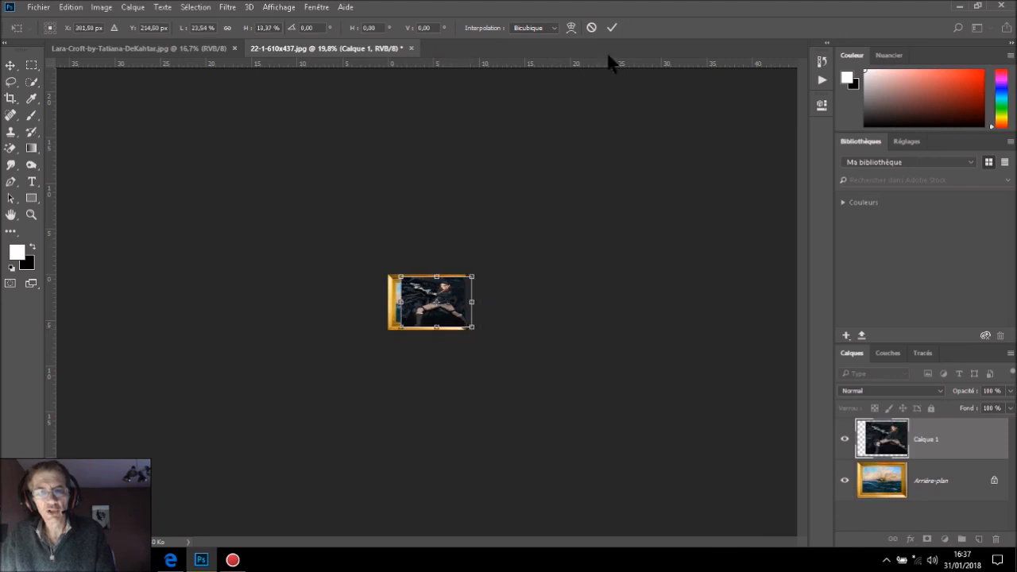
{"action": "left_click", "coordinate": [612, 27]}
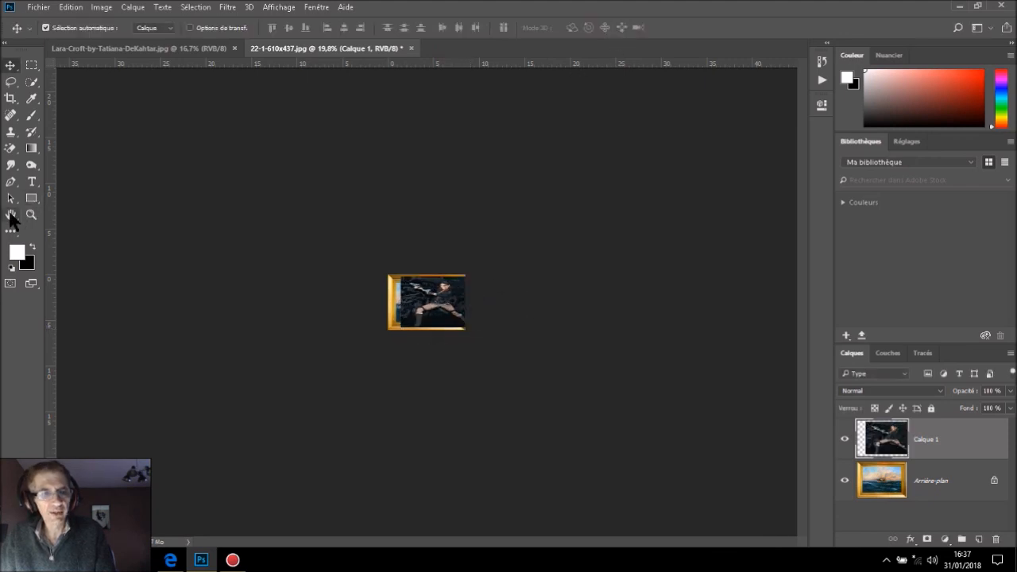
- Add a layer mask to Calque 1 and make it black to hide the photo
{"action": "double_click", "coordinate": [10, 216]}
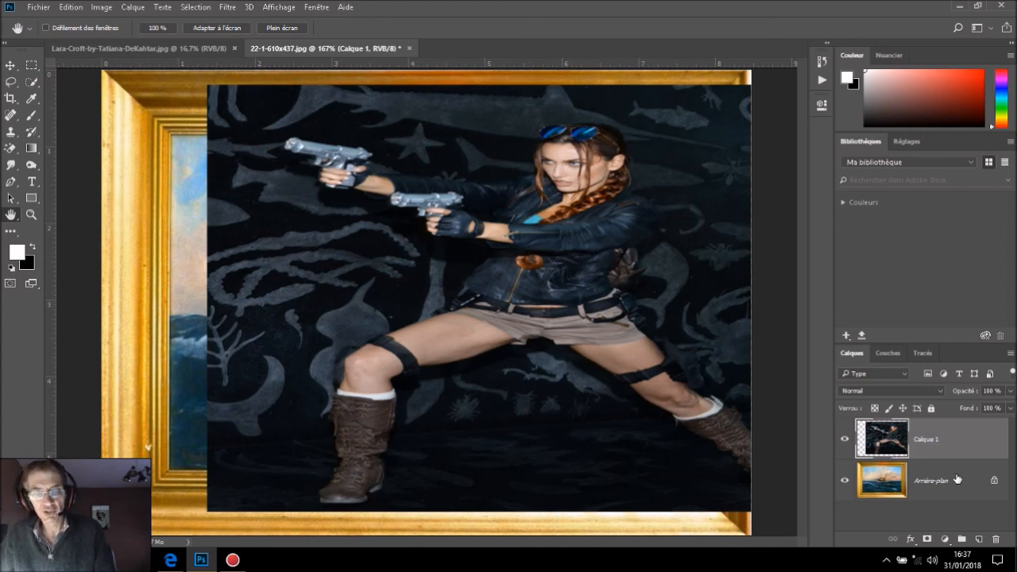
{"action": "left_click", "coordinate": [926, 540]}
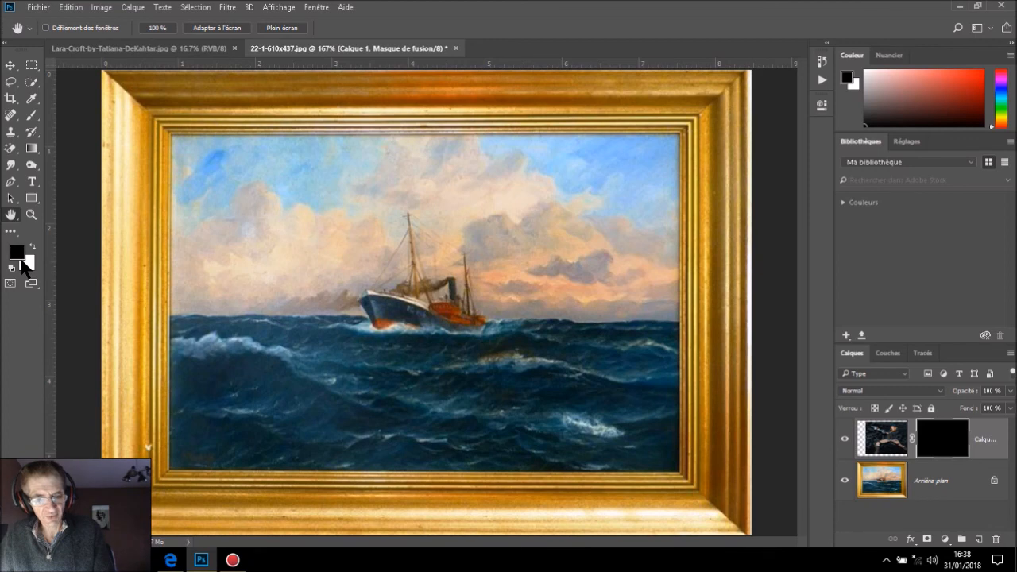
- Draw successive white-to-black radial gradients on the Calque 1 mask, finishing with one that reveals the woman's head and torso in the sky
{"action": "key", "text": "x"}
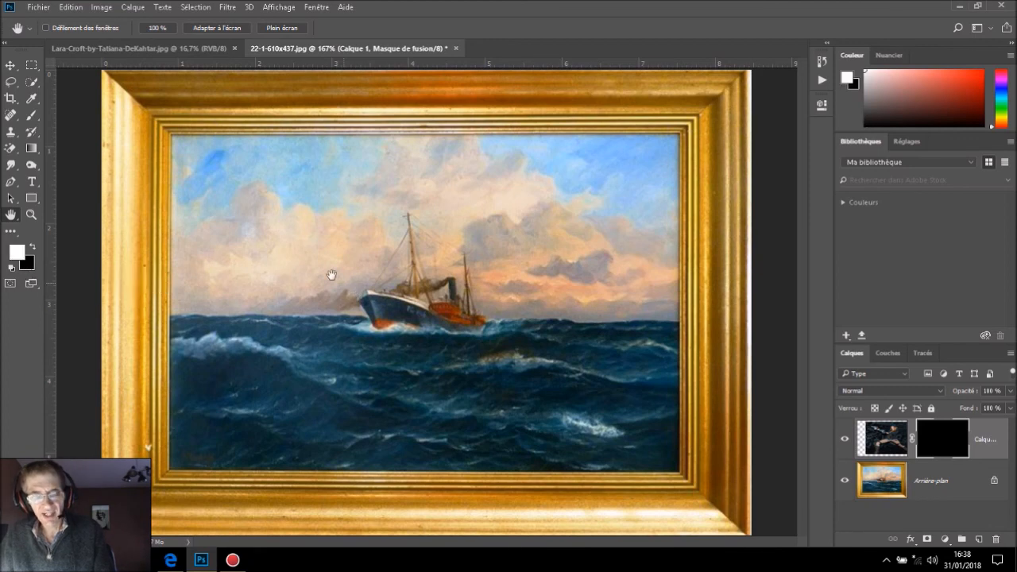
{"action": "left_click", "coordinate": [32, 148]}
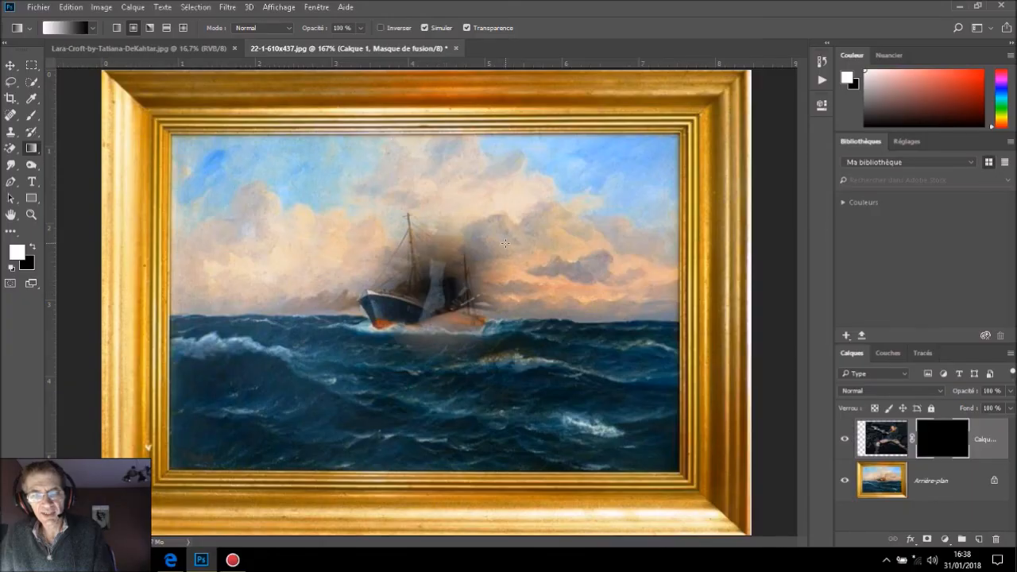
{"action": "left_click_drag", "start_coordinate": [504, 226], "coordinate": [428, 320]}
{"action": "left_click_drag", "start_coordinate": [516, 183], "coordinate": [455, 249]}
{"action": "left_click_drag", "start_coordinate": [578, 173], "coordinate": [482, 296]}
{"action": "left_click_drag", "start_coordinate": [573, 202], "coordinate": [441, 326]}
{"action": "left_click_drag", "start_coordinate": [494, 286], "coordinate": [571, 214]}
{"action": "left_click_drag", "start_coordinate": [598, 180], "coordinate": [448, 353]}
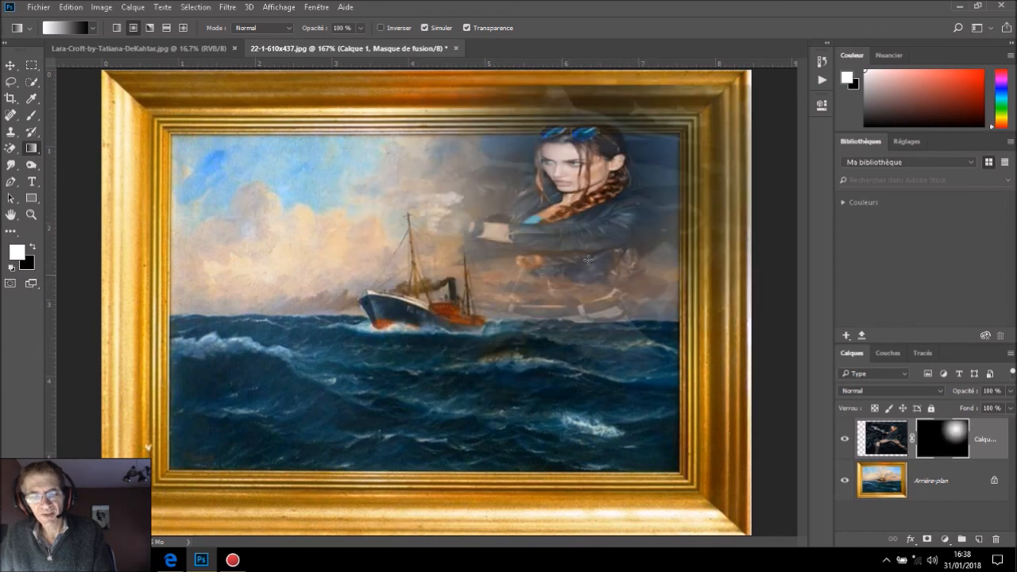